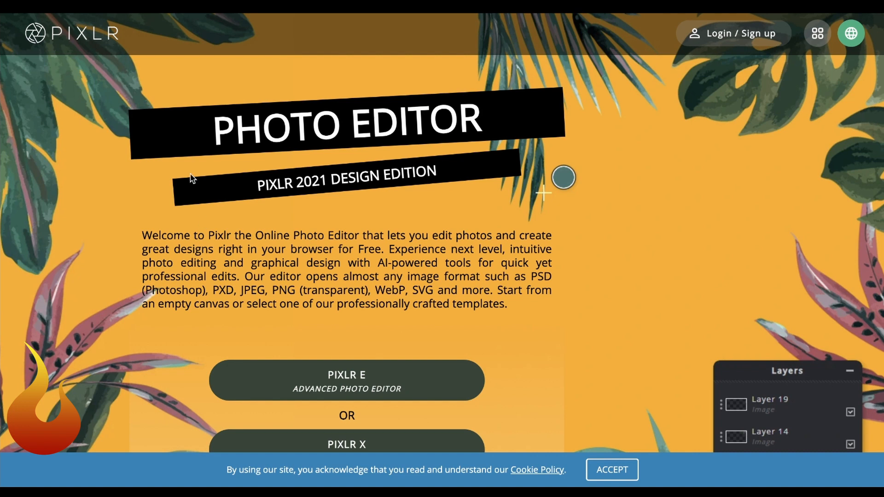
# Open IMG_0694.JPG from the Downloads folder in Pixlr E, pre-resized to Ultra HD at 3840 x 2560
pyautogui.click(318, 391)
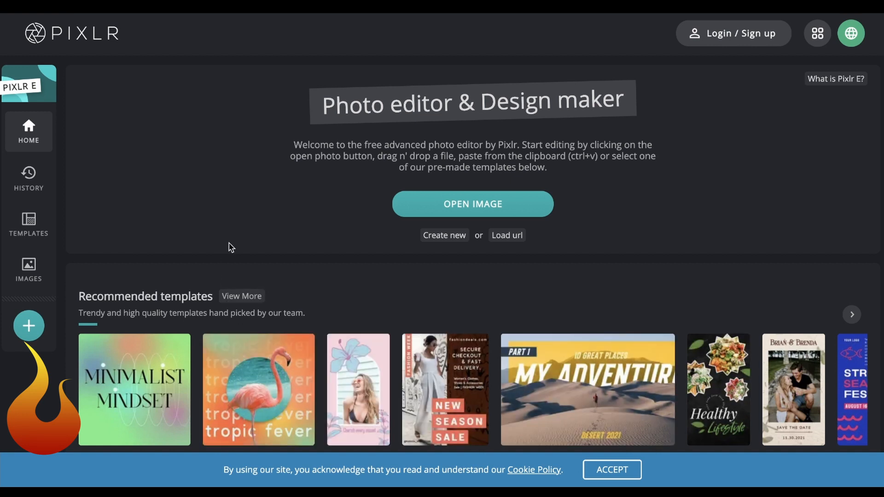
pyautogui.press('super+Tab')
pyautogui.press('super+Tab')
pyautogui.press('super+Tab')
pyautogui.press('super+Tab')
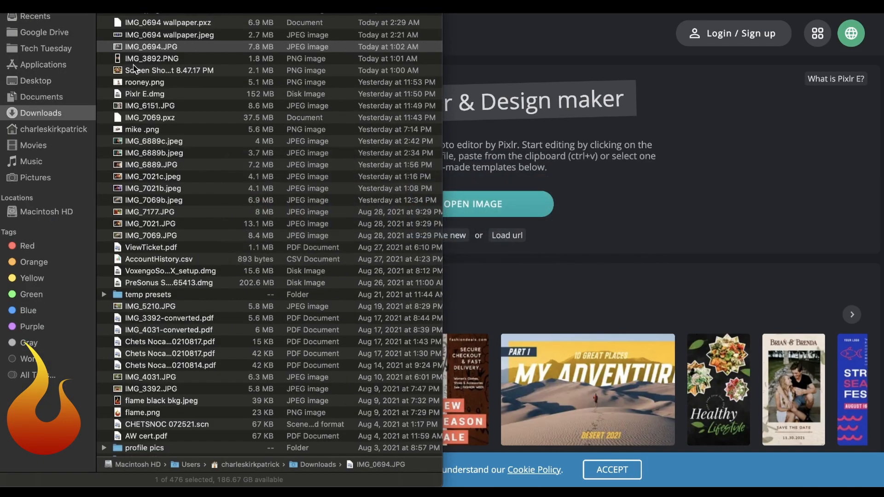
pyautogui.moveTo(145, 46); pyautogui.dragTo(345, 144)
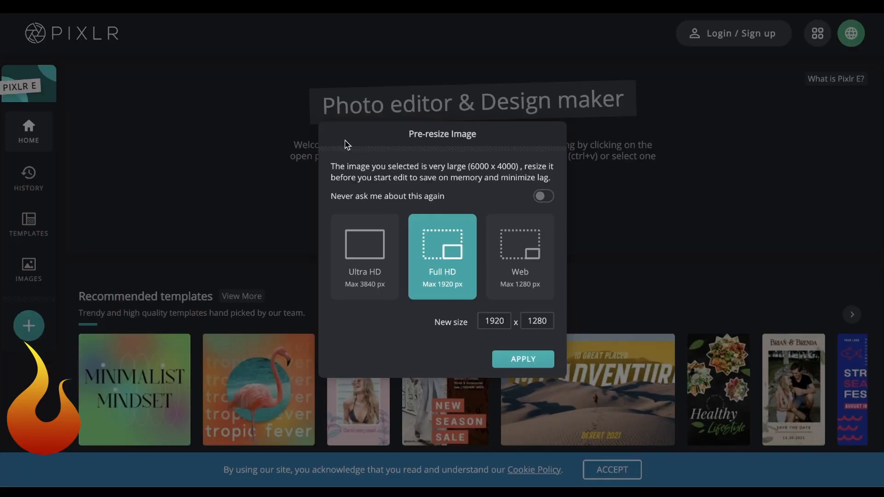
pyautogui.click(375, 256)
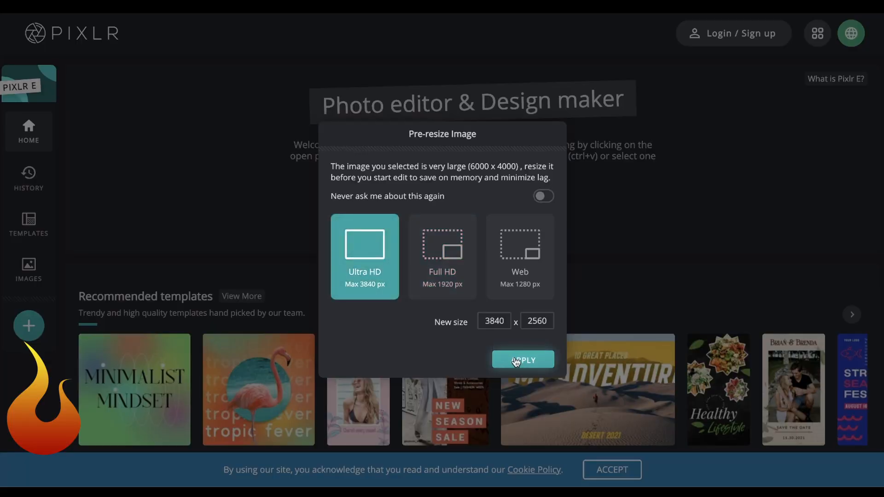
pyautogui.click(723, 208)
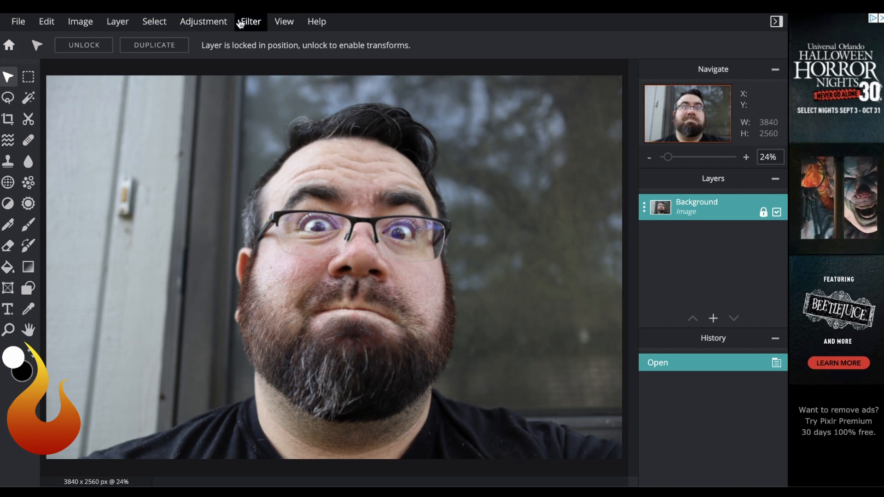
# Preview the Retro effects Vib, Ranguit, Creamlow and Rangeen from the effect library on the photo
pyautogui.click(249, 22)
pyautogui.click(253, 38)
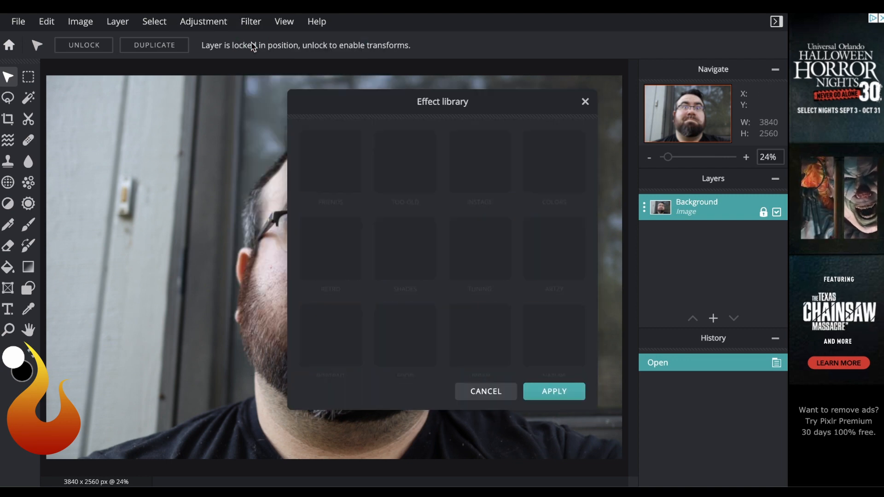
pyautogui.moveTo(340, 93); pyautogui.dragTo(621, 110)
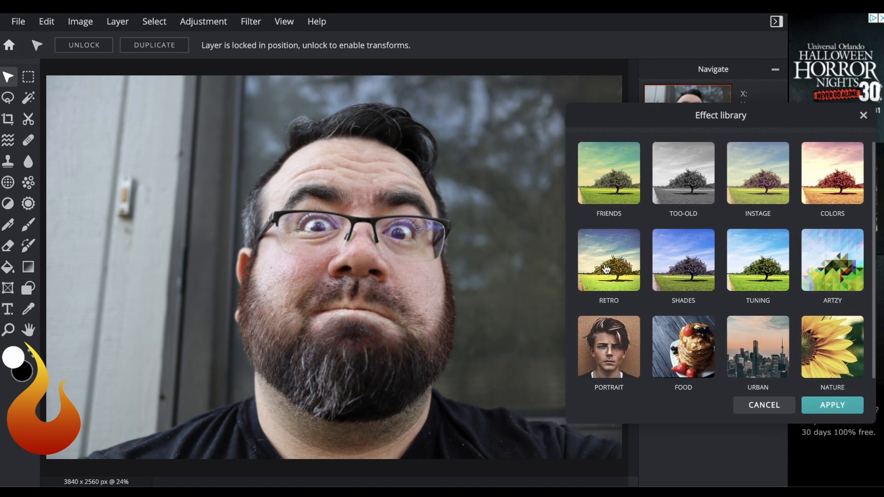
pyautogui.click(606, 269)
pyautogui.click(650, 180)
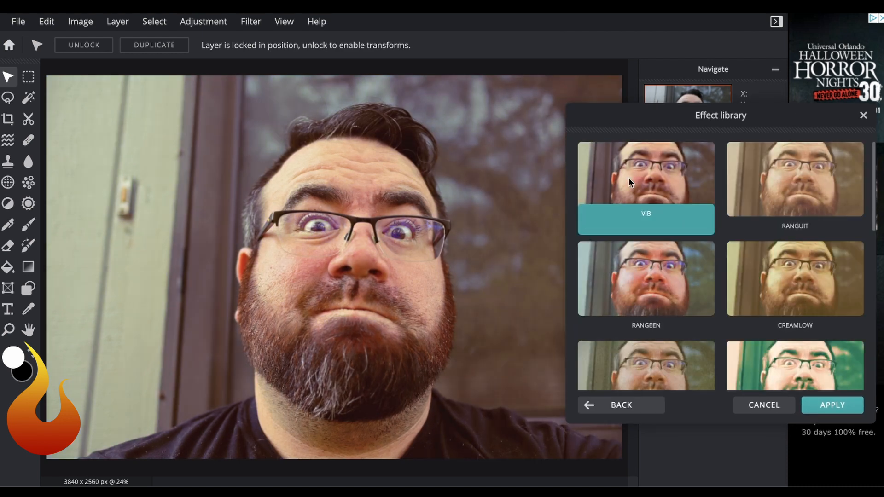
pyautogui.click(795, 189)
pyautogui.click(792, 278)
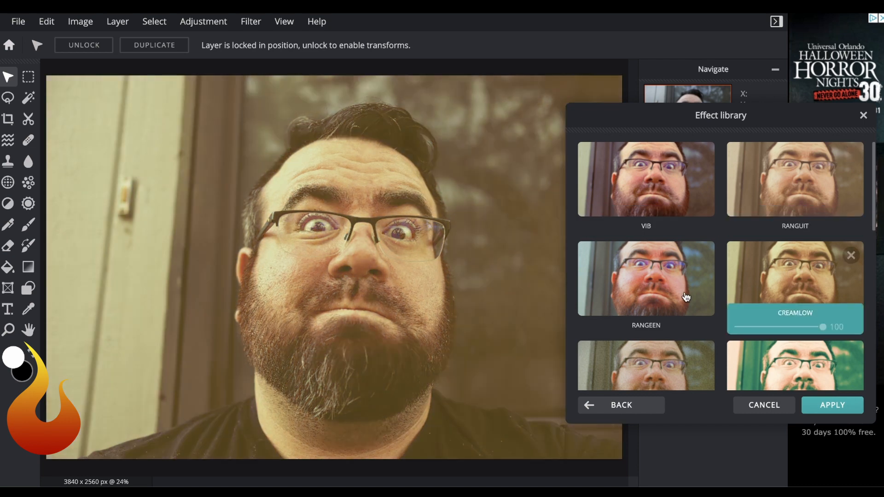
pyautogui.click(685, 297)
# Preview Friends effects such as Aladin, Amber and Anne on the photo, and close the effect library without applying any
pyautogui.click(589, 405)
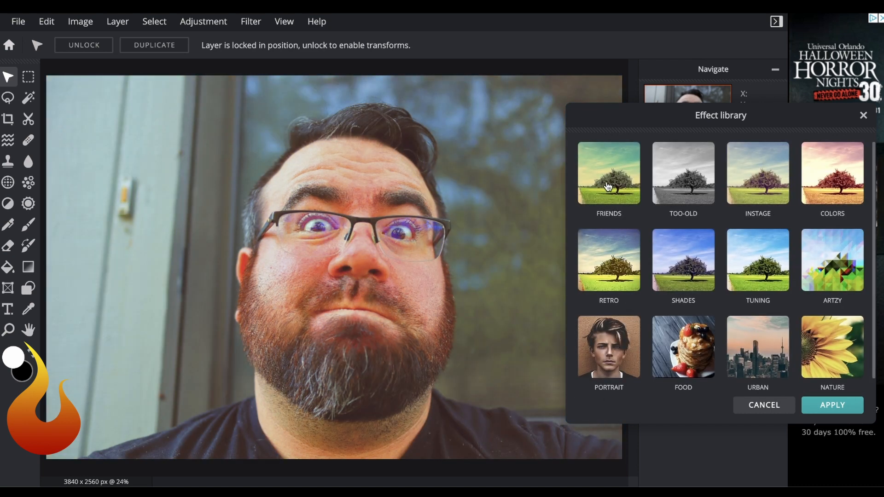
pyautogui.click(608, 186)
pyautogui.click(650, 201)
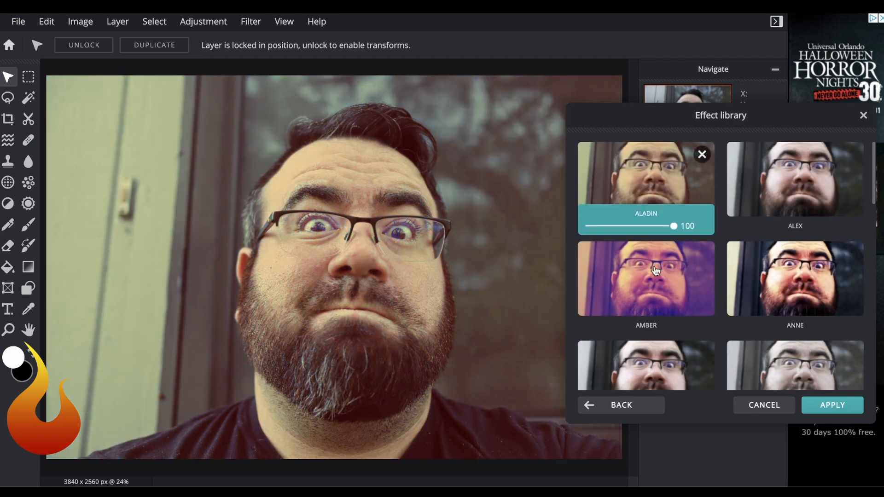
pyautogui.click(656, 271)
pyautogui.click(790, 276)
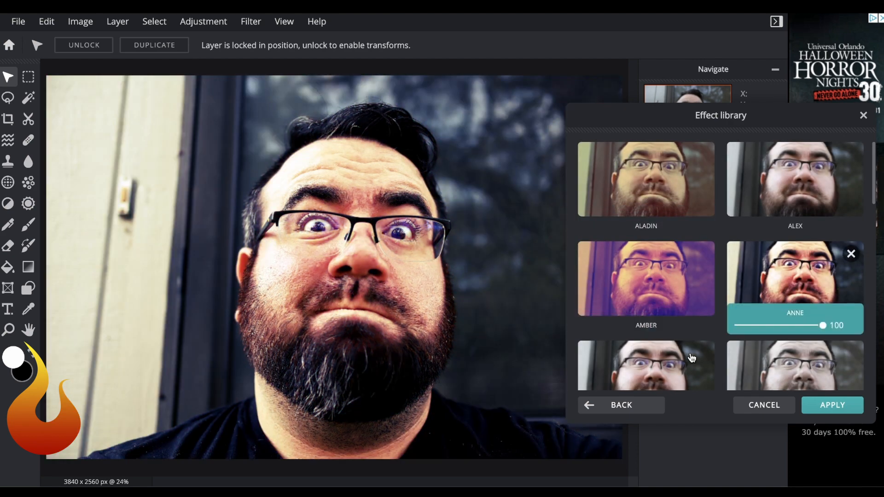
pyautogui.click(692, 358)
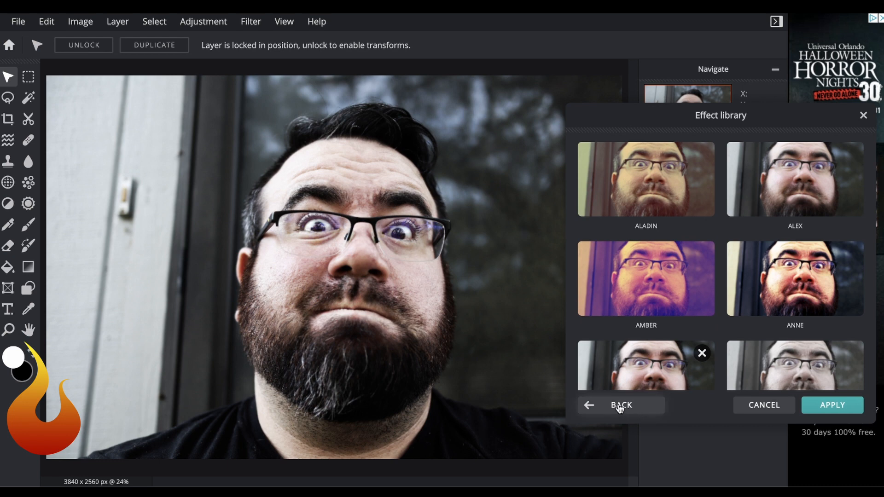
pyautogui.click(622, 405)
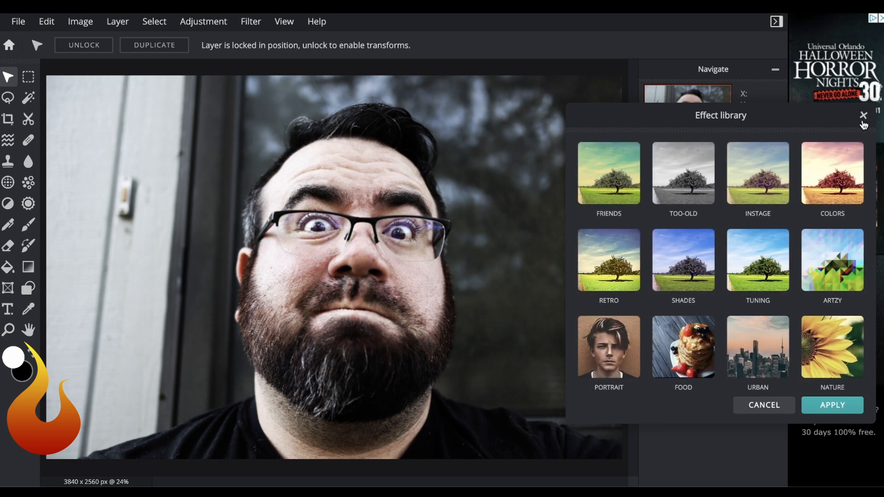
pyautogui.click(862, 116)
# Try the automatic adjustments Auto adjust, Auto pop and Auto B&W on the photo, undoing each one
pyautogui.click(199, 27)
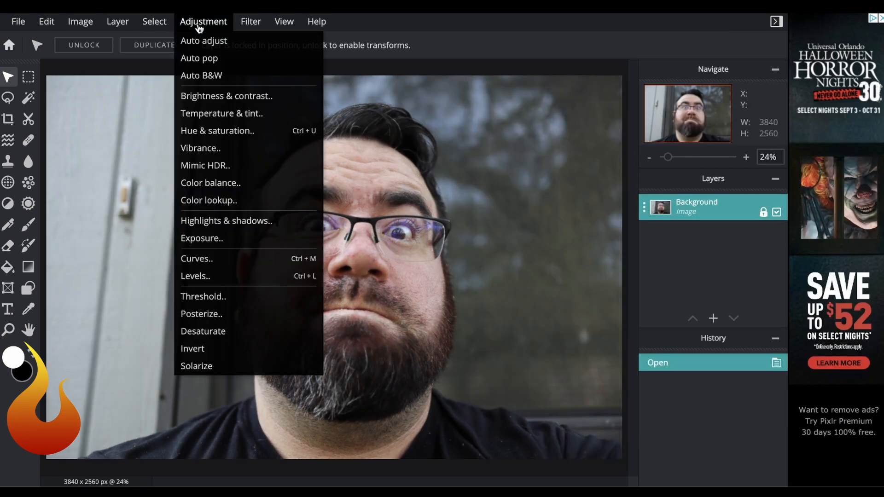
pyautogui.click(199, 44)
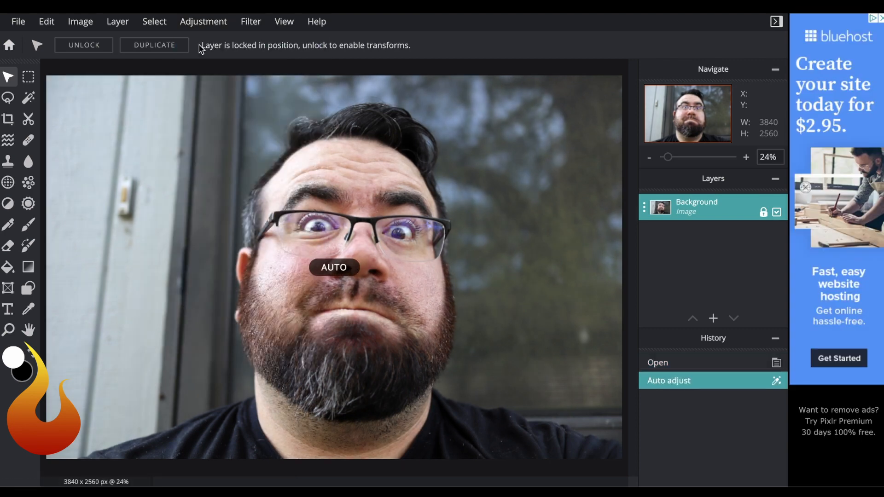
pyautogui.hotkey('ctrl', 'z')
pyautogui.click(205, 24)
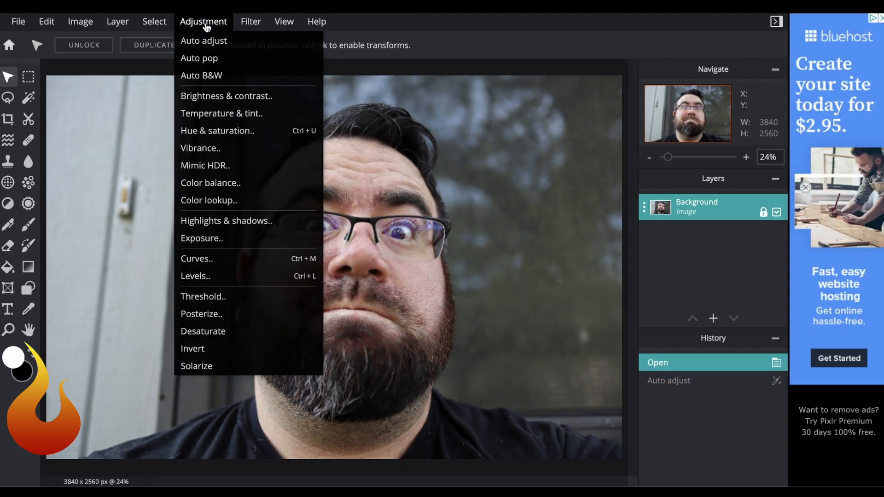
pyautogui.click(205, 57)
pyautogui.hotkey('ctrl', 'z')
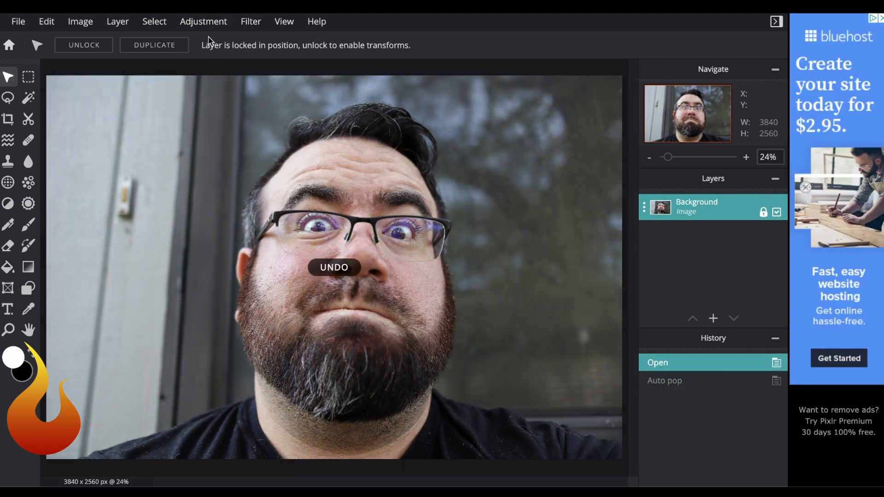
pyautogui.click(208, 23)
pyautogui.click(210, 75)
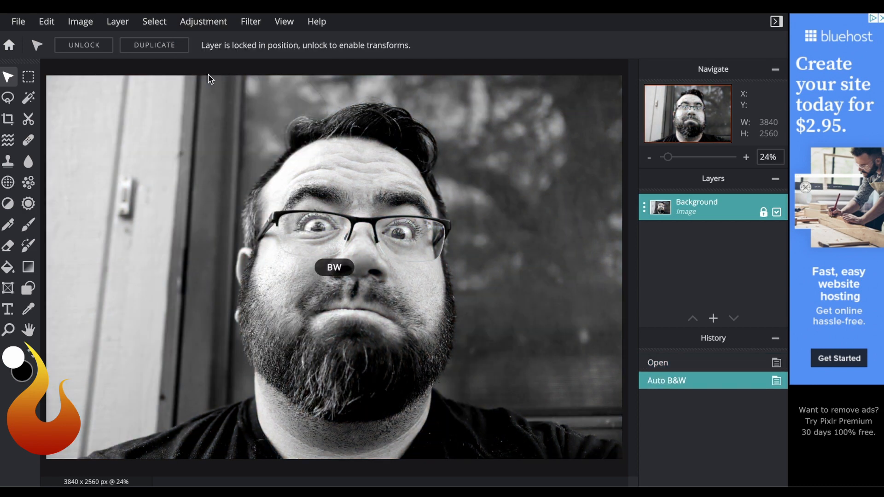
pyautogui.hotkey('ctrl', 'z')
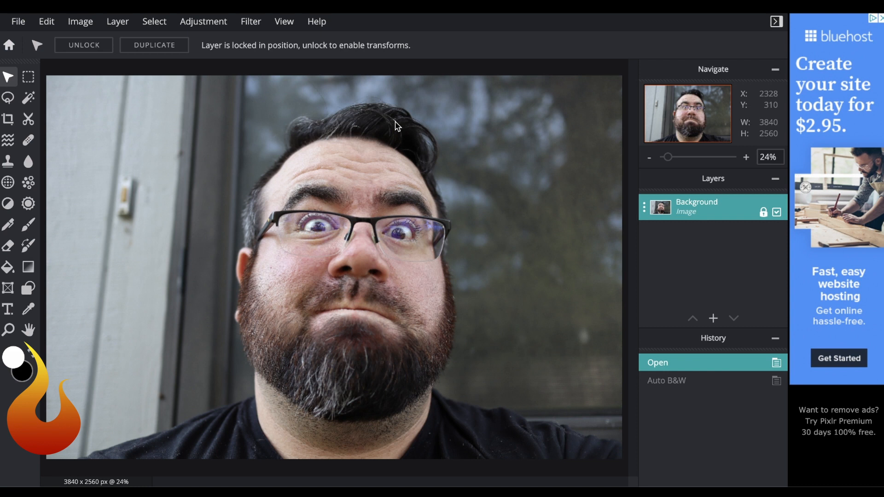
# Remove the background behind the man with AI Auto Mask on the Background layer
pyautogui.click(83, 23)
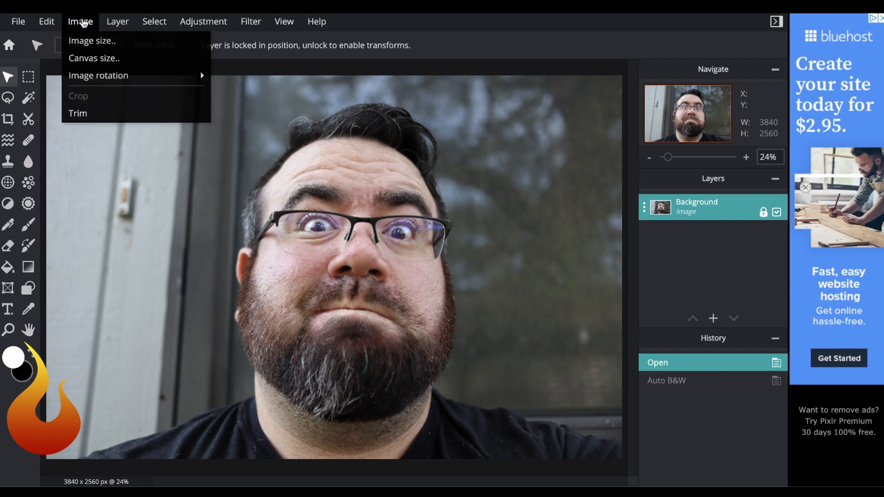
pyautogui.click(114, 24)
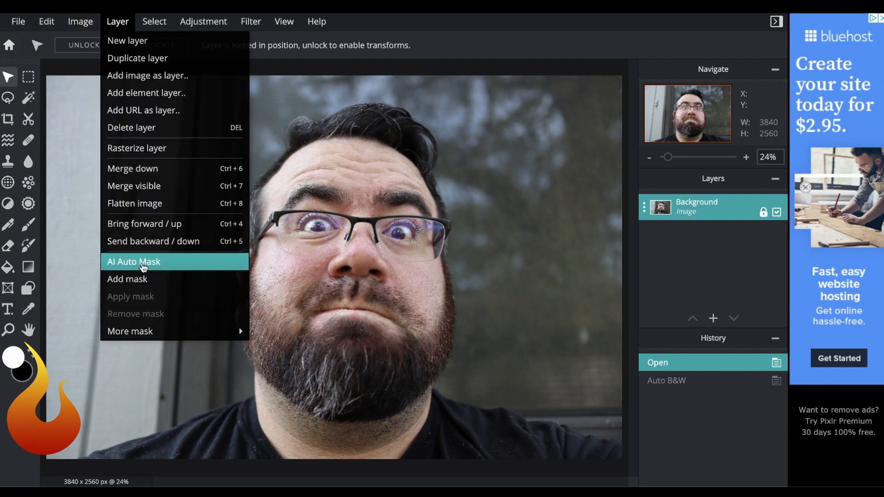
pyautogui.click(143, 265)
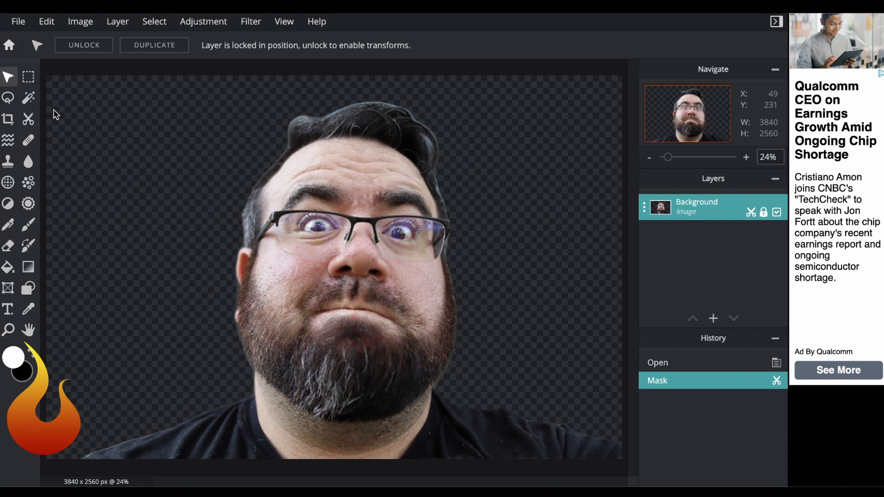
# Erase a strip of neck along the lower edge of the beard using Draw Mask in removing mode with a 100 px brush
pyautogui.click(8, 121)
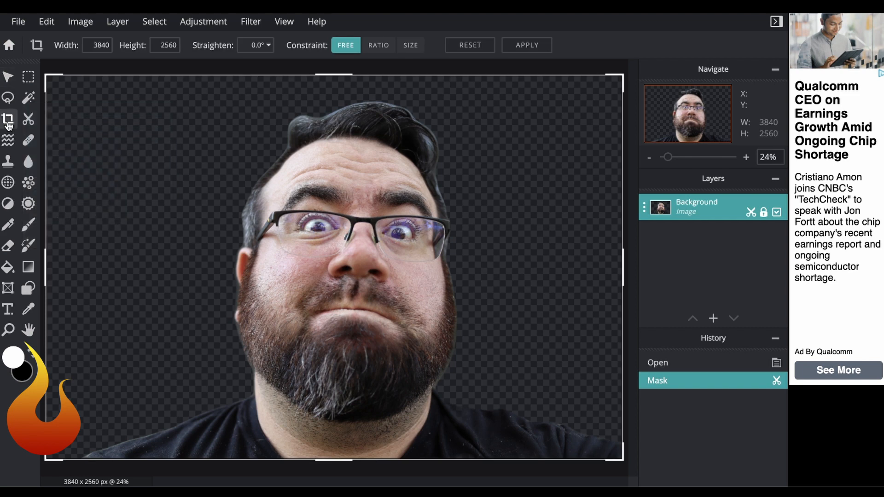
pyautogui.click(28, 97)
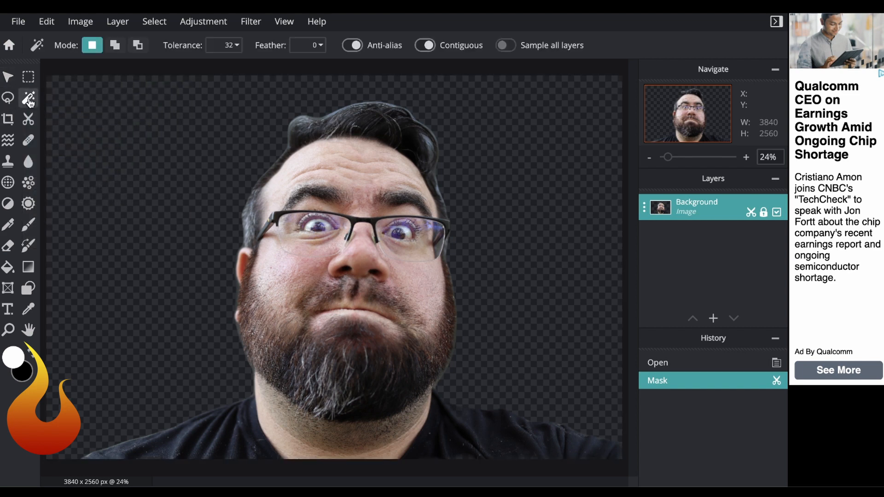
pyautogui.click(28, 121)
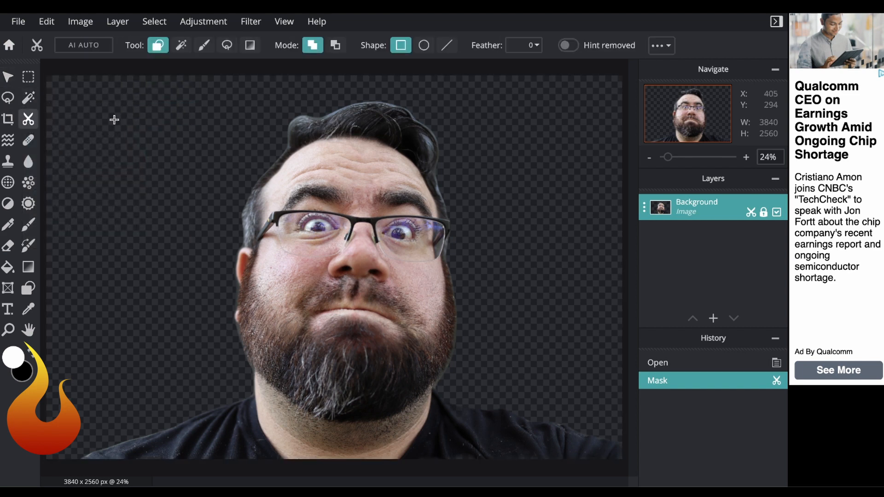
pyautogui.click(330, 48)
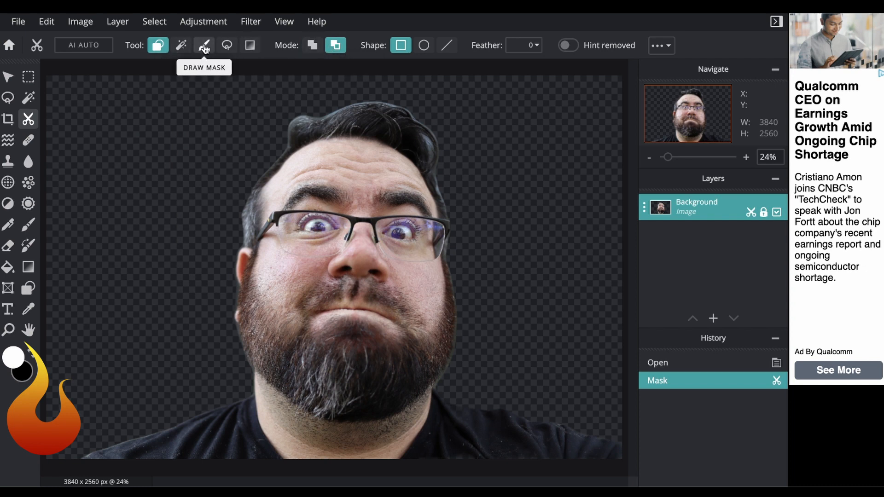
pyautogui.click(204, 45)
pyautogui.click(398, 46)
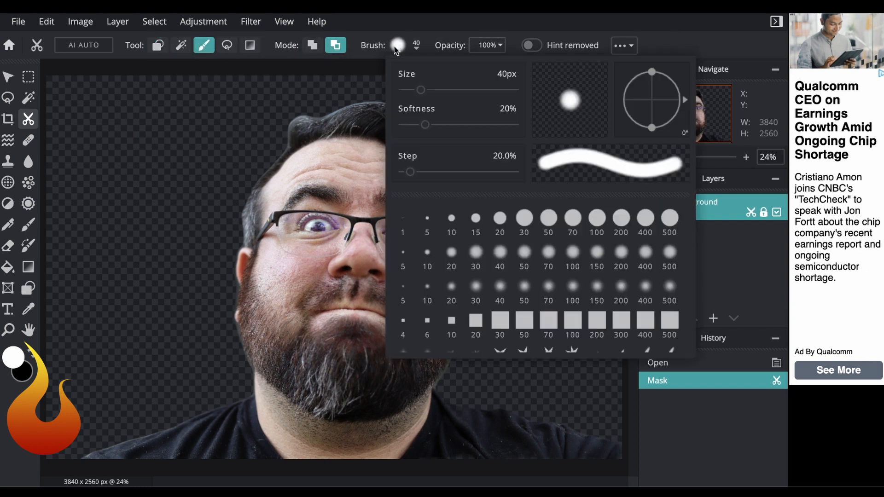
pyautogui.moveTo(421, 90); pyautogui.dragTo(449, 93)
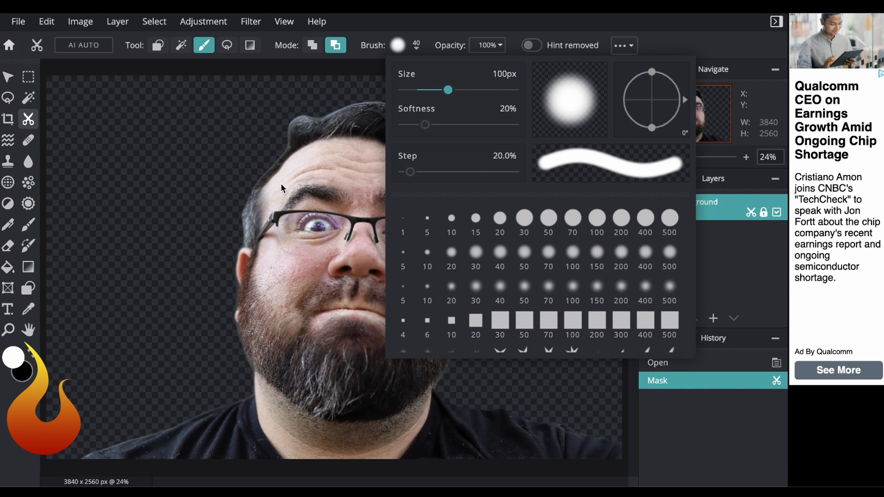
pyautogui.click(193, 218)
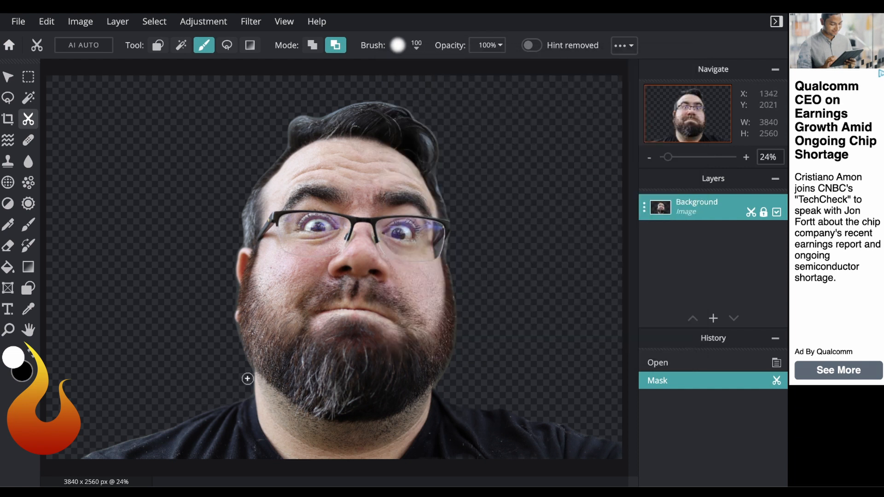
pyautogui.moveTo(247, 377)
pyautogui.mouseDown()
pyautogui.moveTo(316, 425)
pyautogui.moveTo(348, 428)
pyautogui.moveTo(407, 417)
pyautogui.moveTo(434, 390)
pyautogui.moveTo(405, 412)
pyautogui.mouseUp()
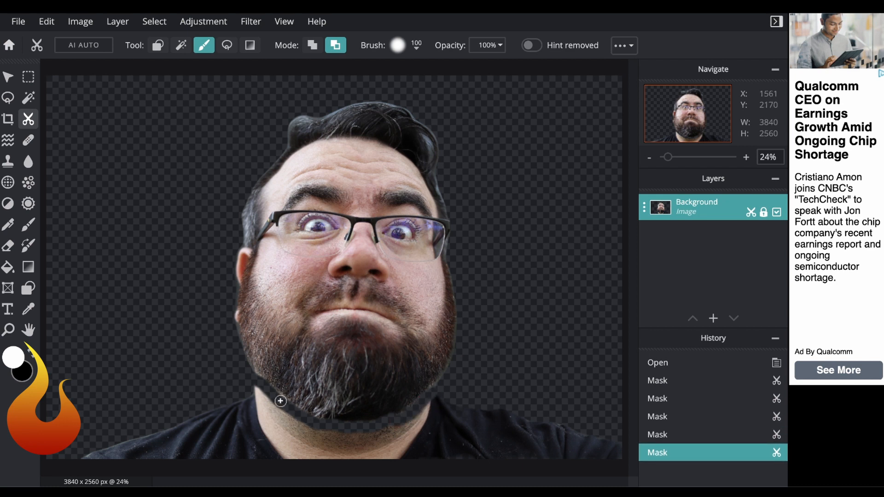
pyautogui.click(279, 400)
pyautogui.moveTo(262, 384); pyautogui.dragTo(254, 377)
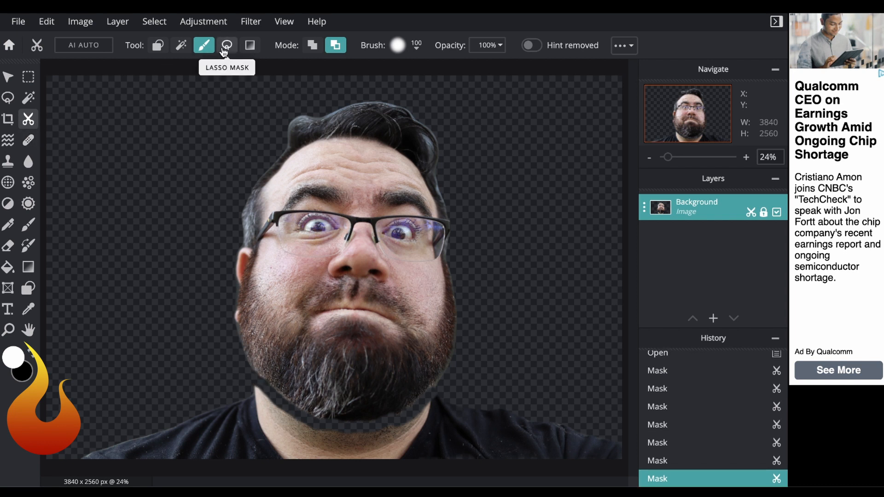
# Cut away the remaining neck, shirt and shoulders below the beard with Lasso Mask in removing mode
pyautogui.click(227, 45)
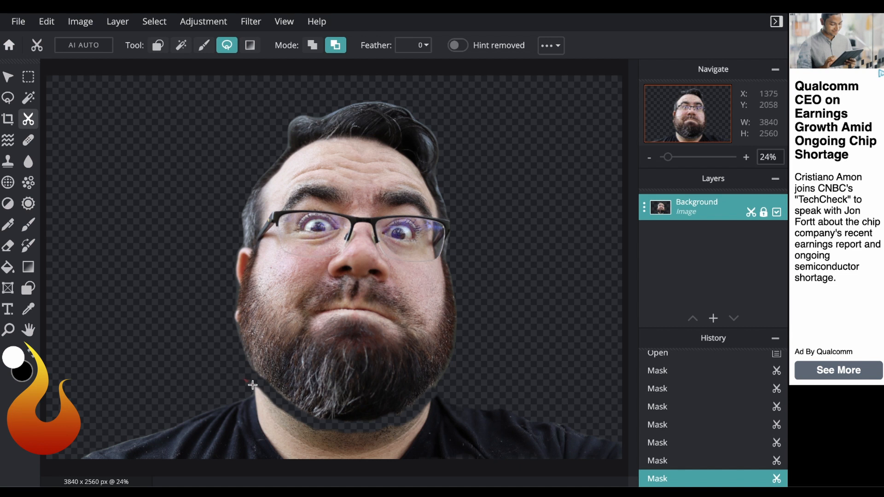
pyautogui.moveTo(266, 391)
pyautogui.mouseDown()
pyautogui.moveTo(308, 432)
pyautogui.moveTo(269, 452)
pyautogui.moveTo(173, 461)
pyautogui.moveTo(78, 445)
pyautogui.moveTo(180, 384)
pyautogui.moveTo(252, 388)
pyautogui.mouseUp()
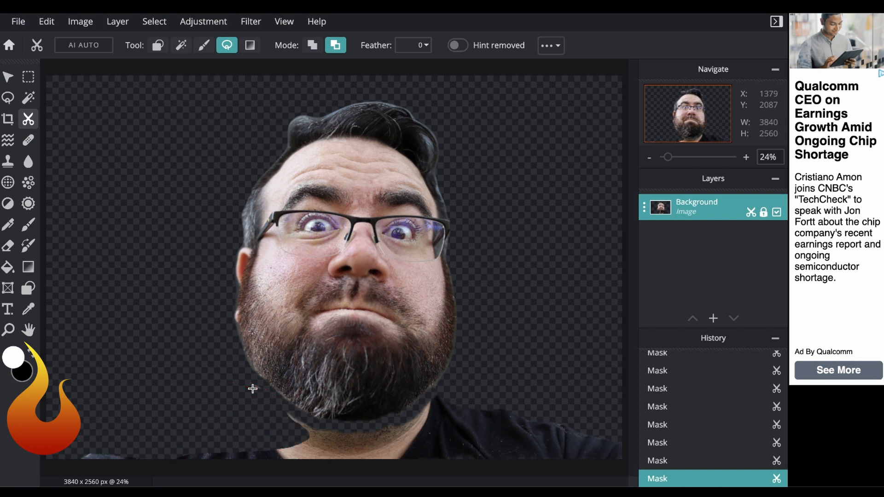
pyautogui.moveTo(142, 434)
pyautogui.mouseDown()
pyautogui.moveTo(258, 443)
pyautogui.moveTo(334, 465)
pyautogui.moveTo(87, 471)
pyautogui.moveTo(54, 462)
pyautogui.moveTo(87, 413)
pyautogui.moveTo(108, 421)
pyautogui.moveTo(133, 429)
pyautogui.mouseUp()
pyautogui.moveTo(244, 379)
pyautogui.mouseDown()
pyautogui.moveTo(266, 420)
pyautogui.moveTo(219, 386)
pyautogui.moveTo(233, 374)
pyautogui.moveTo(263, 383)
pyautogui.moveTo(266, 401)
pyautogui.moveTo(321, 428)
pyautogui.moveTo(393, 420)
pyautogui.mouseUp()
pyautogui.moveTo(461, 473)
pyautogui.mouseDown()
pyautogui.moveTo(310, 475)
pyautogui.moveTo(259, 482)
pyautogui.moveTo(250, 444)
pyautogui.moveTo(290, 408)
pyautogui.mouseUp()
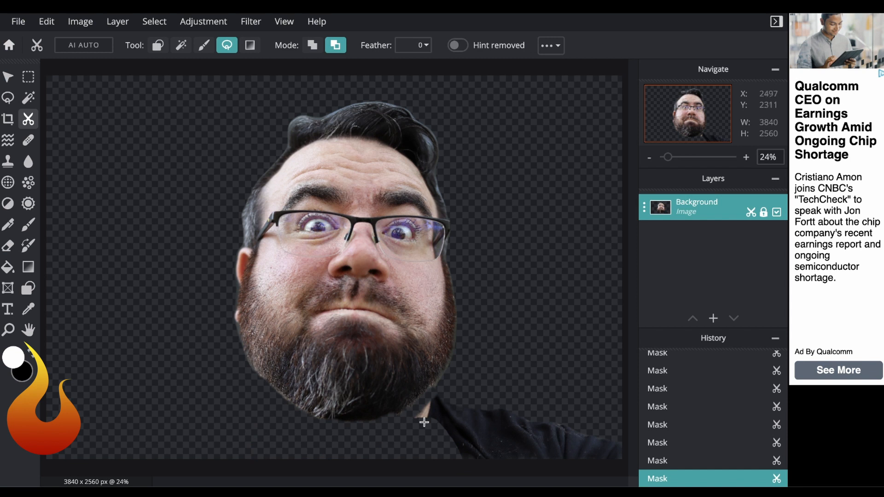
pyautogui.moveTo(424, 410)
pyautogui.mouseDown()
pyautogui.moveTo(483, 382)
pyautogui.moveTo(567, 385)
pyautogui.moveTo(625, 418)
pyautogui.moveTo(637, 447)
pyautogui.moveTo(540, 472)
pyautogui.moveTo(450, 461)
pyautogui.moveTo(396, 421)
pyautogui.moveTo(451, 389)
pyautogui.moveTo(447, 417)
pyautogui.moveTo(416, 413)
pyautogui.mouseUp()
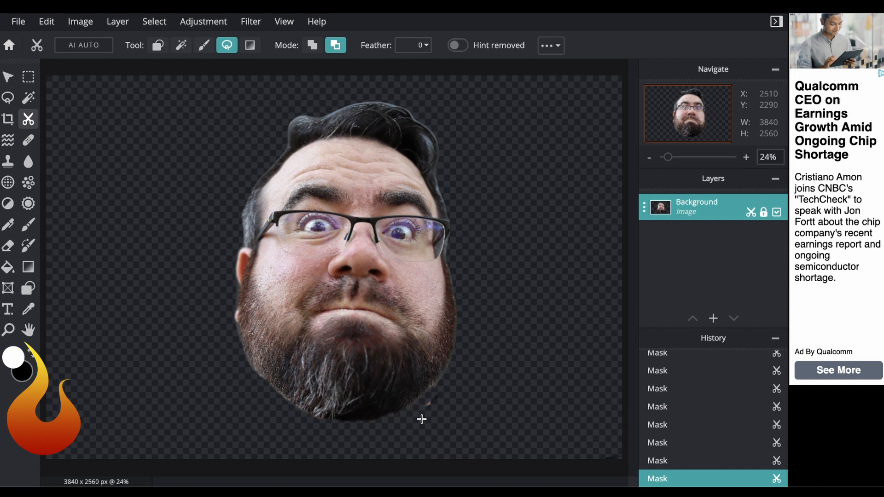
pyautogui.moveTo(419, 416)
pyautogui.mouseDown()
pyautogui.moveTo(439, 392)
pyautogui.moveTo(457, 397)
pyautogui.moveTo(419, 414)
pyautogui.mouseUp()
# Add a shape layer and place it below the Background layer
pyautogui.click(713, 318)
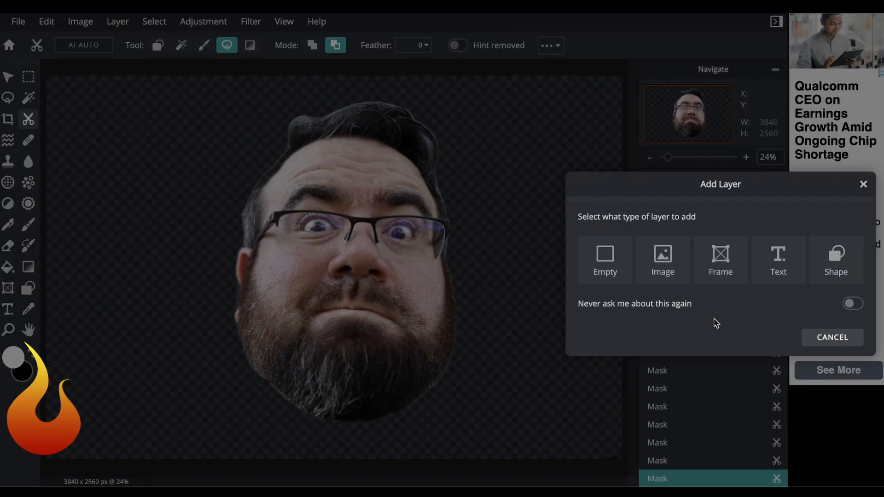
pyautogui.click(835, 256)
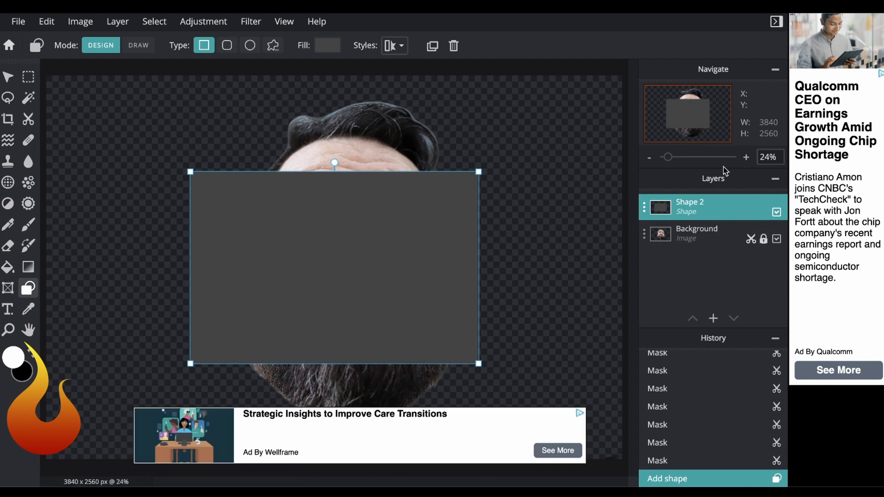
pyautogui.moveTo(644, 207); pyautogui.dragTo(648, 247)
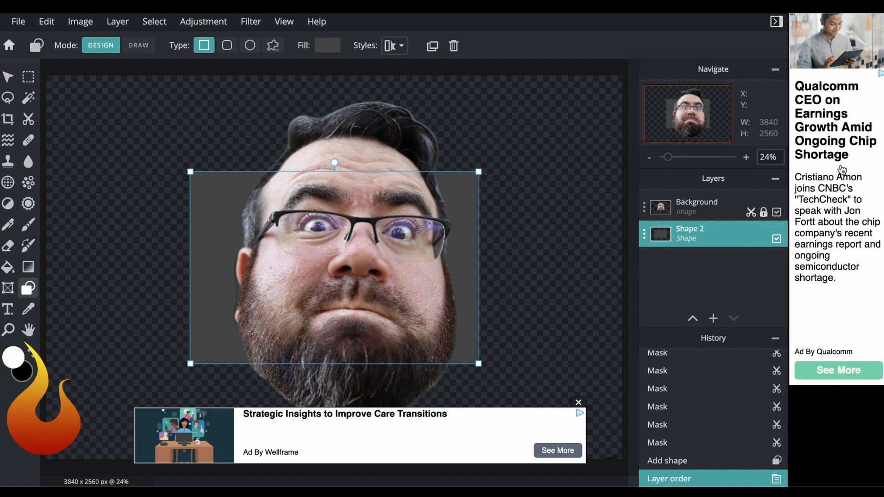
# Move the grey rectangle to the canvas's upper-left corner and stretch it to cover the whole canvas
pyautogui.click(579, 403)
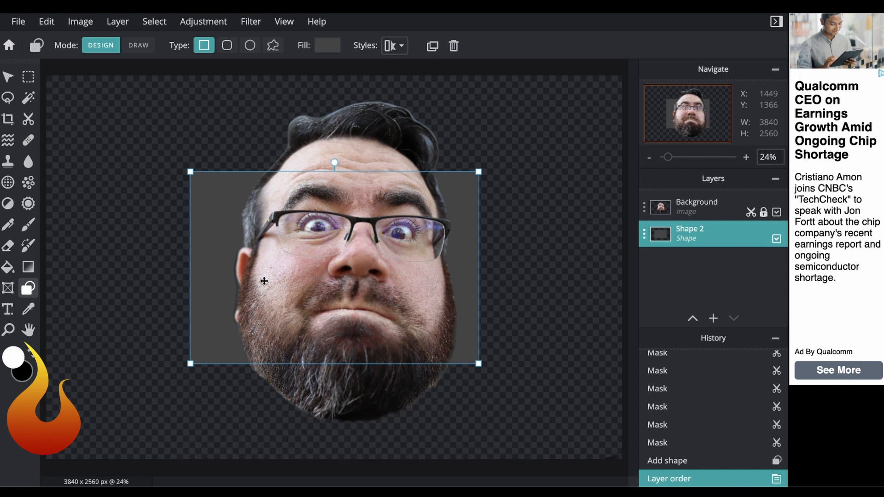
pyautogui.moveTo(219, 206); pyautogui.dragTo(73, 110)
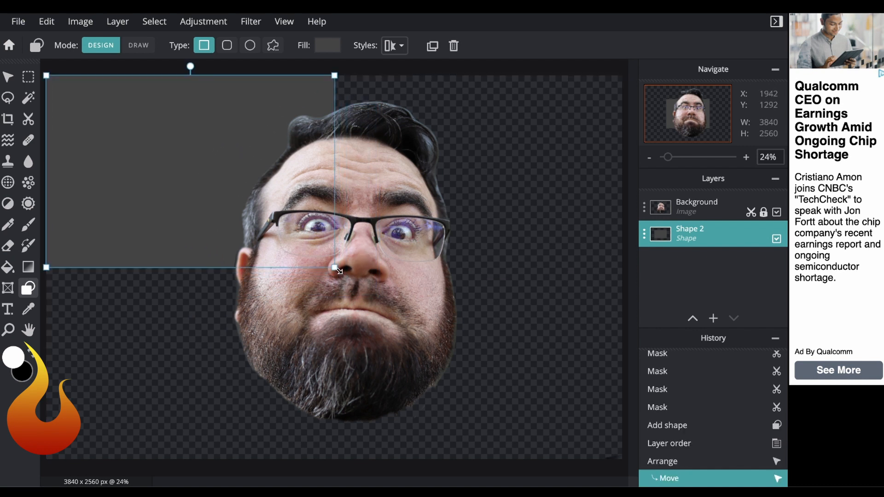
pyautogui.moveTo(339, 271); pyautogui.dragTo(623, 461)
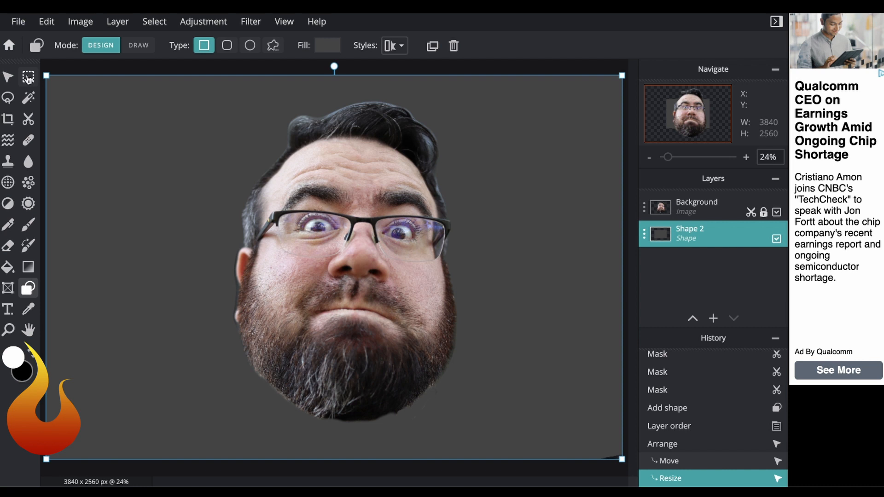
# Remove the dark leftover in the lower-right corner of the Background layer with Lasso Mask
pyautogui.click(28, 118)
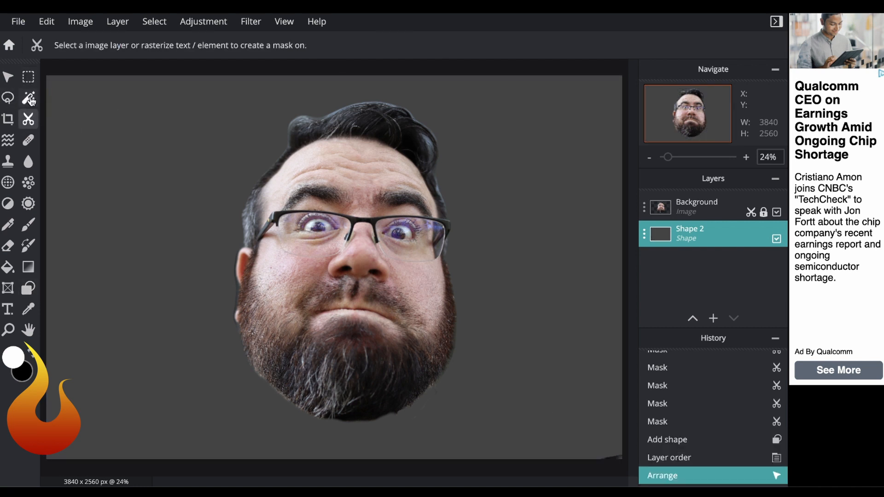
pyautogui.click(692, 210)
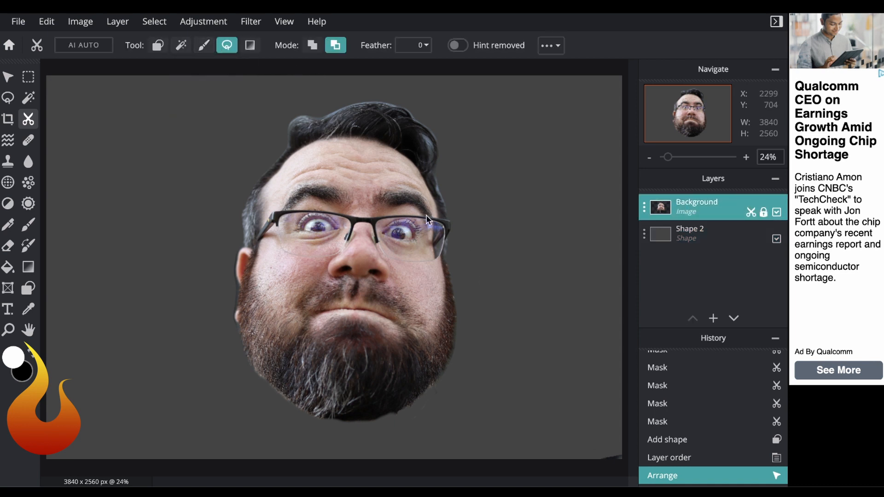
pyautogui.moveTo(607, 433)
pyautogui.mouseDown()
pyautogui.moveTo(615, 474)
pyautogui.moveTo(579, 459)
pyautogui.moveTo(585, 428)
pyautogui.moveTo(608, 433)
pyautogui.mouseUp()
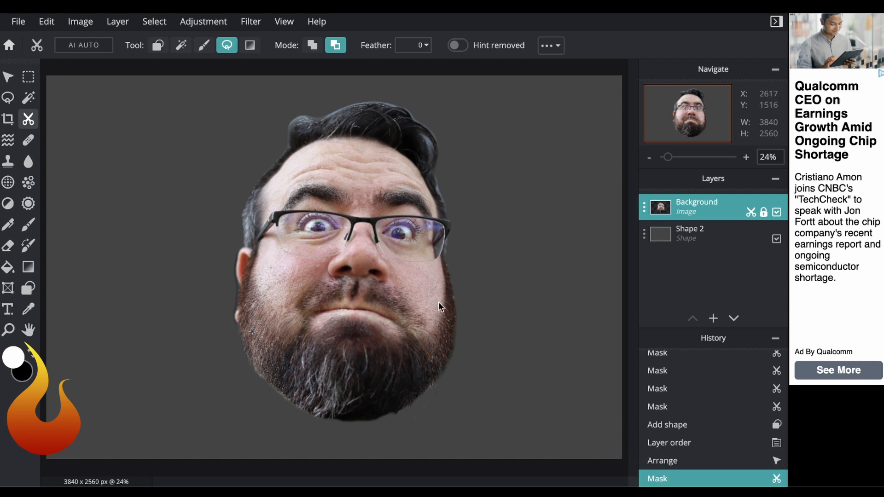
# Open the fill settings of the rectangle on the Shape 2 layer and move the dialog off the photo
pyautogui.click(699, 239)
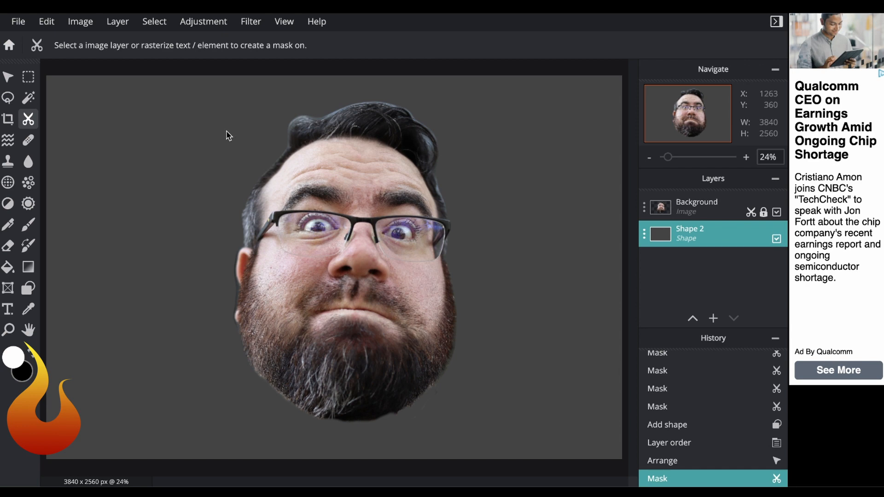
pyautogui.click(28, 267)
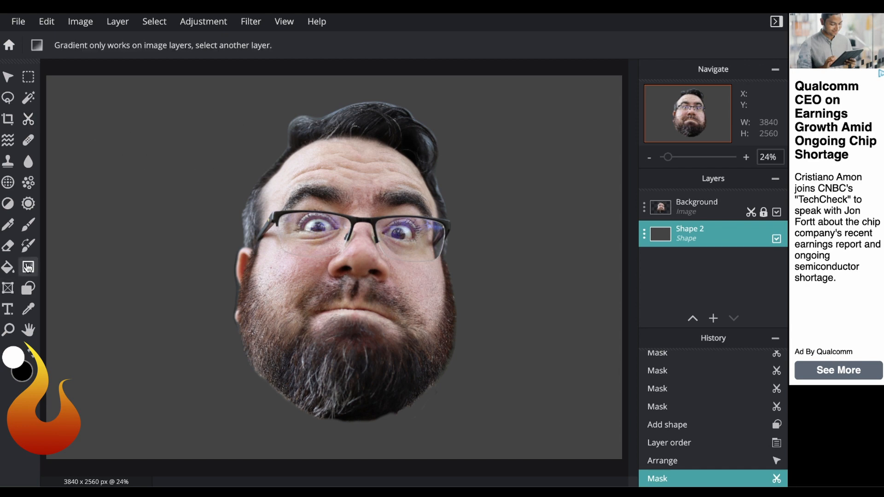
pyautogui.click(25, 295)
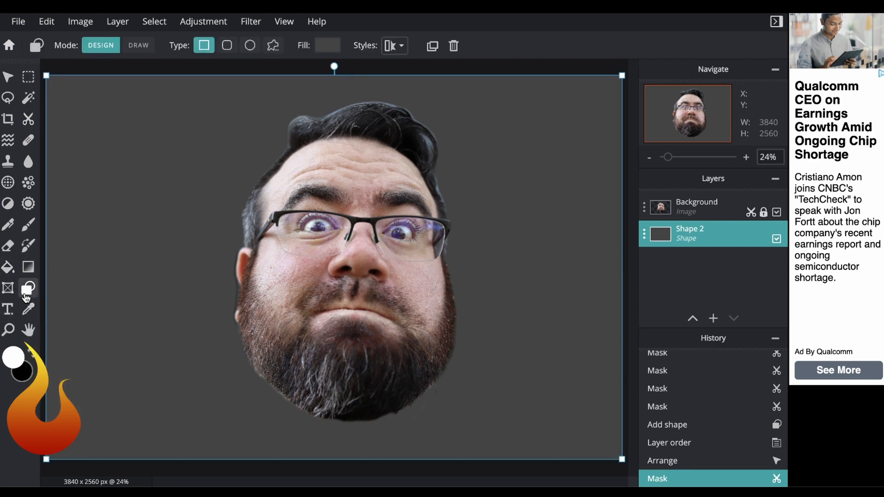
pyautogui.click(328, 46)
pyautogui.moveTo(324, 65); pyautogui.dragTo(754, 124)
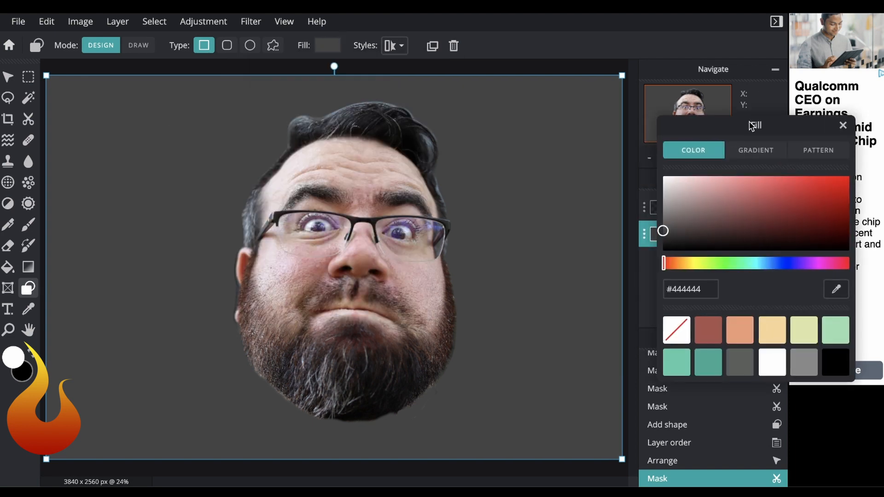
# Try several red tones, including dark red #390E0E, as solid fill for the rectangle behind the head
pyautogui.click(730, 195)
pyautogui.click(787, 207)
pyautogui.click(802, 234)
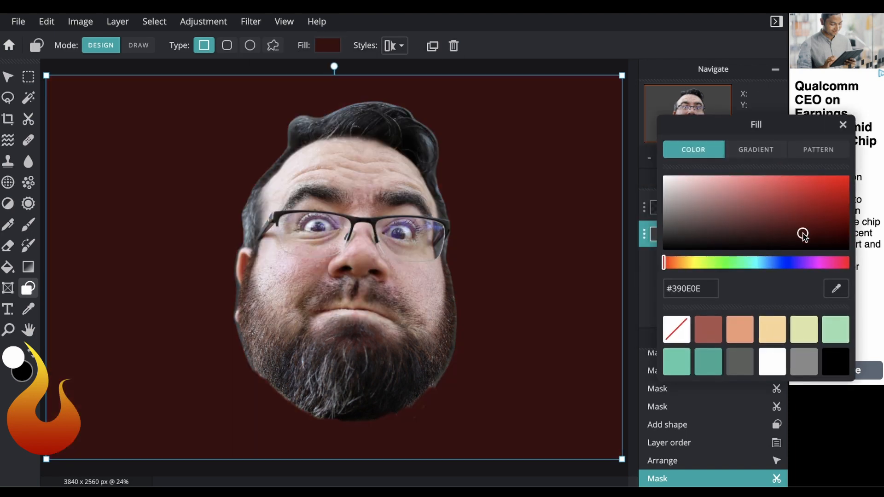
pyautogui.click(746, 238)
pyautogui.click(767, 203)
# Try a white-to-black gradient in linear and radial form, and a concentric-circle pattern as the rectangle's fill
pyautogui.click(761, 156)
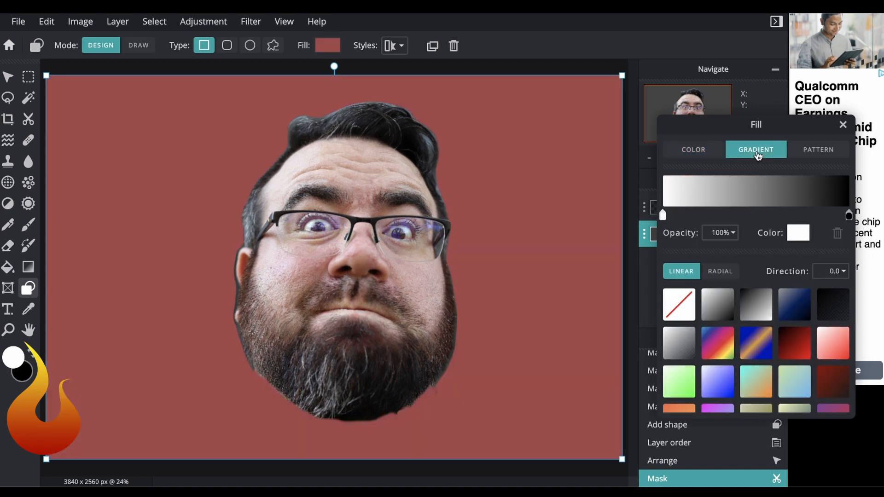
pyautogui.click(715, 307)
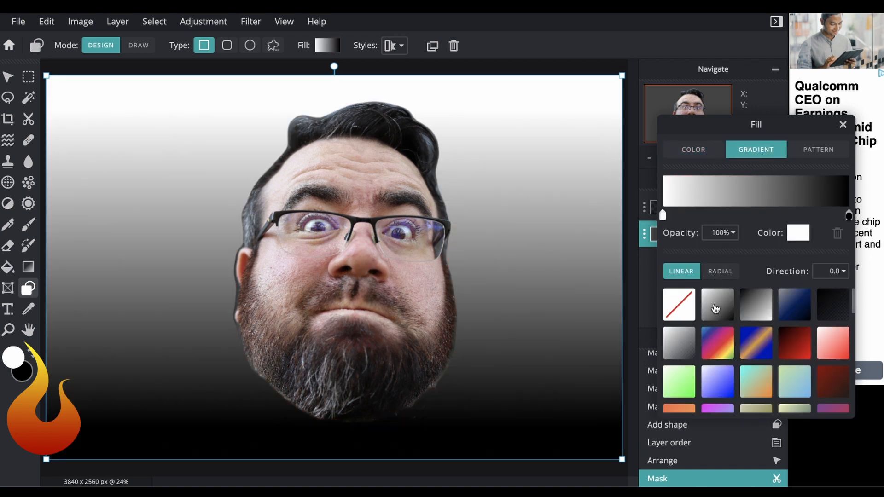
pyautogui.click(719, 272)
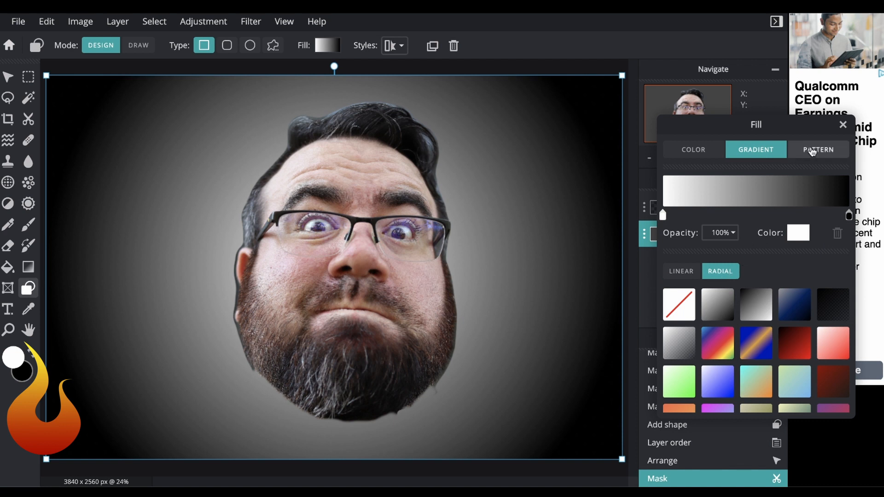
pyautogui.click(818, 151)
pyautogui.scroll(-2, 739, 354)
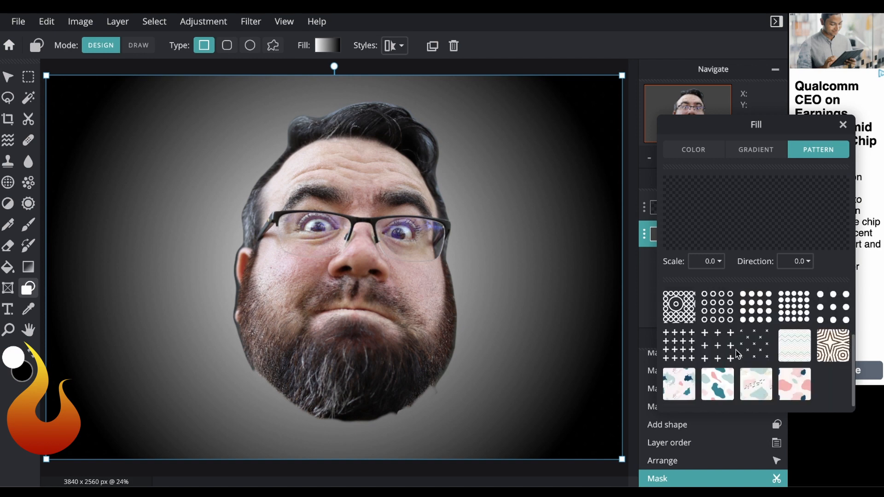
pyautogui.click(678, 306)
pyautogui.scroll(3, 764, 327)
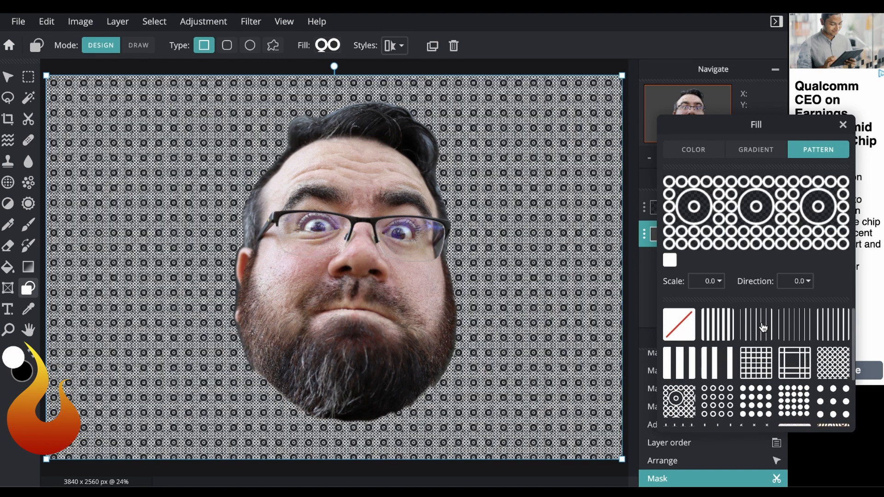
# Fill the rectangle with solid blue #0015FF and rasterize the shape
pyautogui.click(755, 150)
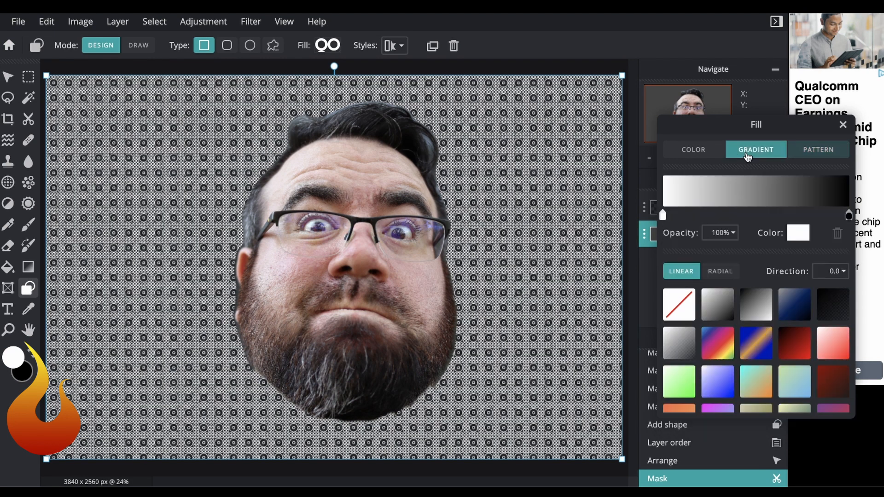
pyautogui.click(695, 155)
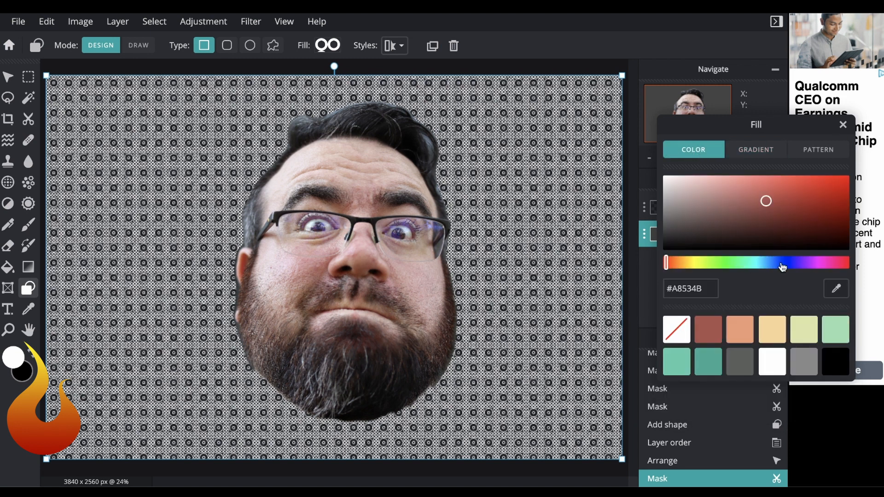
pyautogui.click(785, 266)
pyautogui.moveTo(778, 209); pyautogui.dragTo(854, 174)
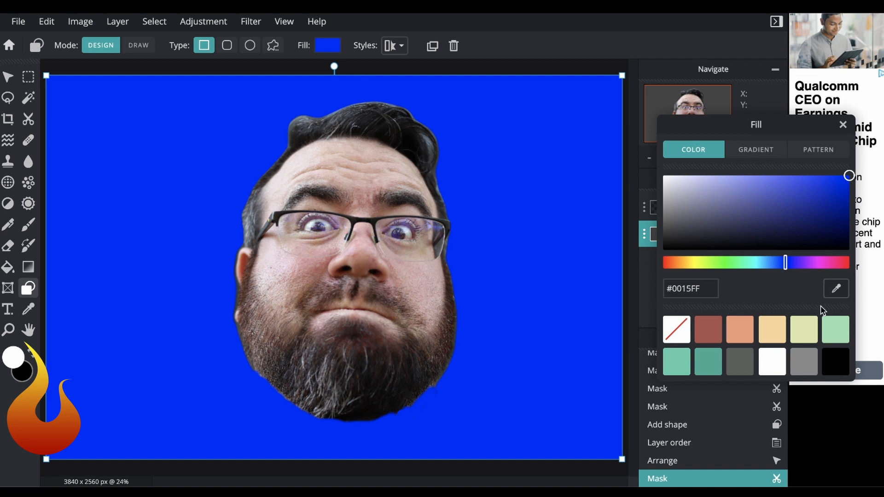
pyautogui.click(843, 125)
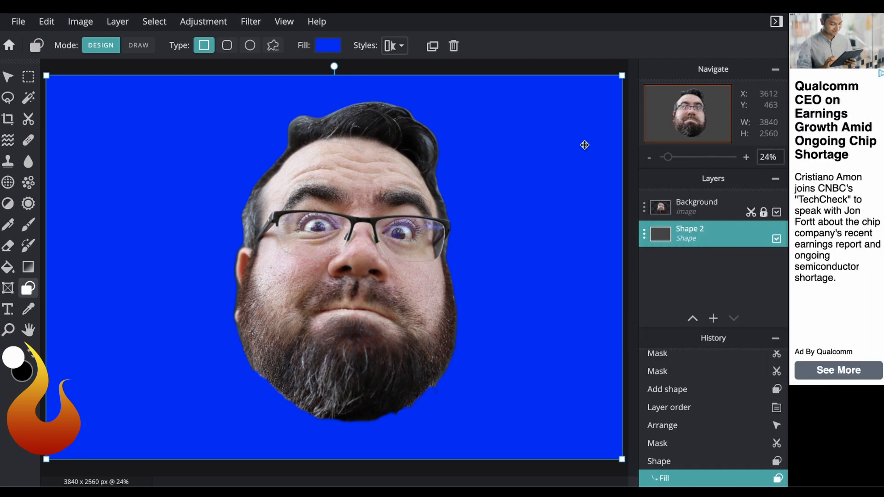
pyautogui.rightClick(529, 146)
pyautogui.click(541, 156)
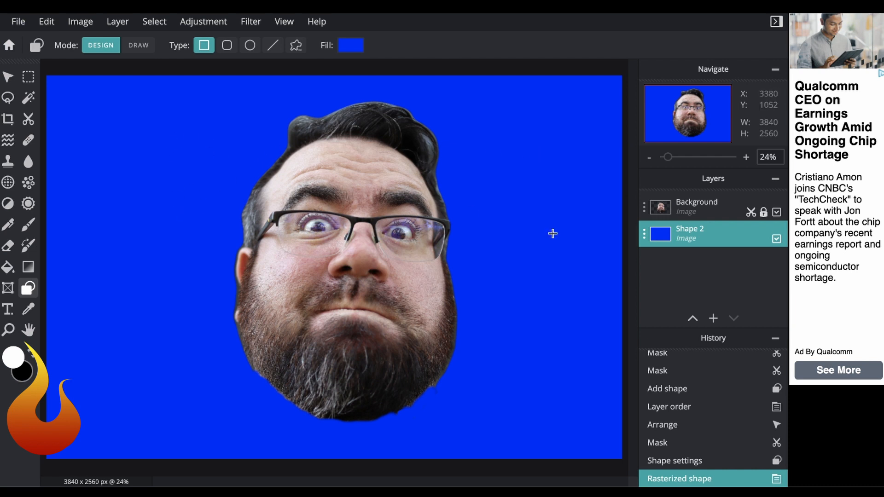
# Wand-select the empty area around the head on the Background layer, clear it from the blue Shape 2 layer and deselect
pyautogui.click(692, 217)
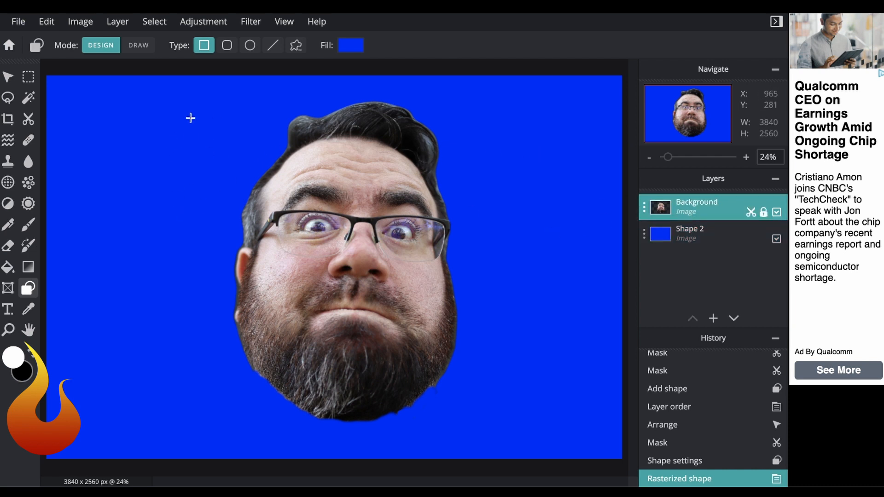
pyautogui.click(28, 100)
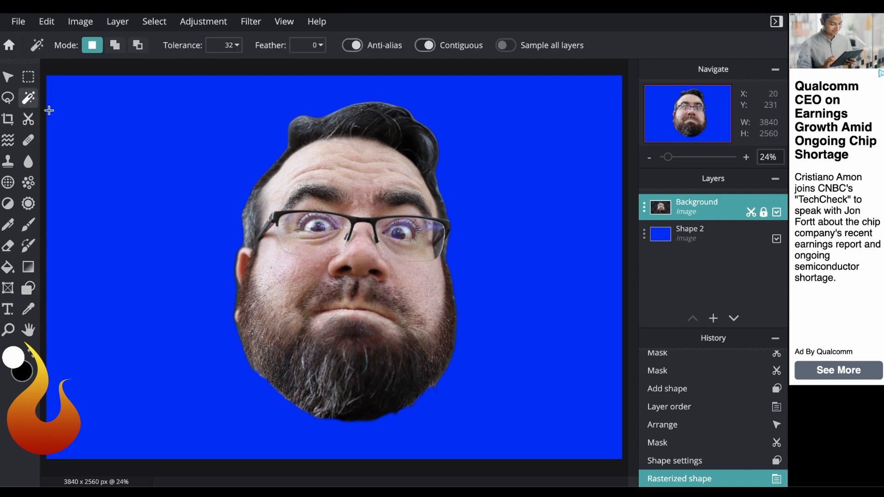
pyautogui.click(155, 178)
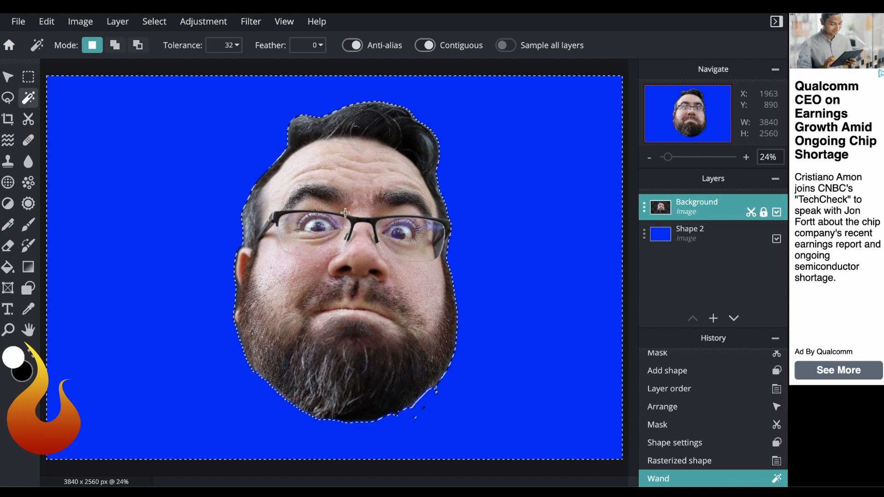
pyautogui.click(700, 243)
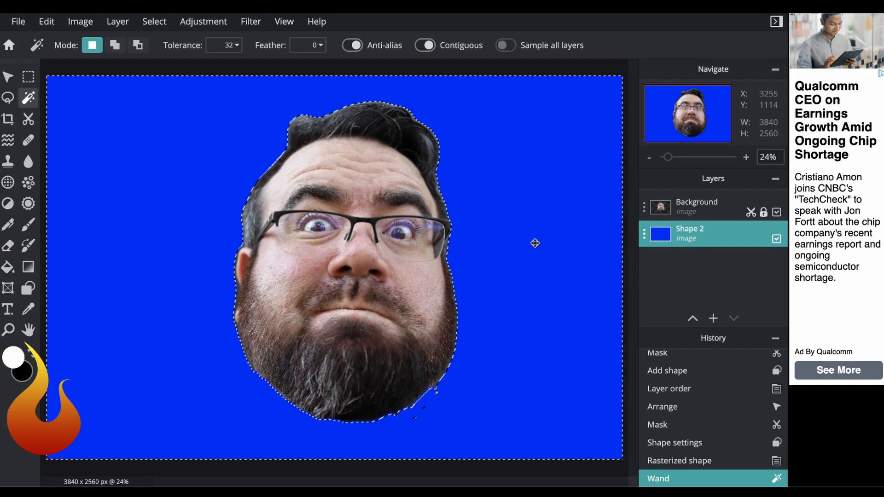
pyautogui.press('Delete')
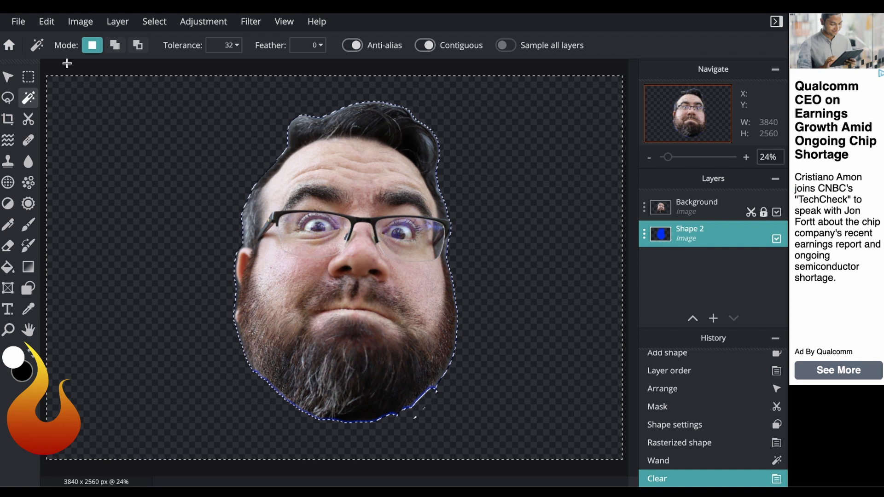
pyautogui.hotkey('ctrl', 'd')
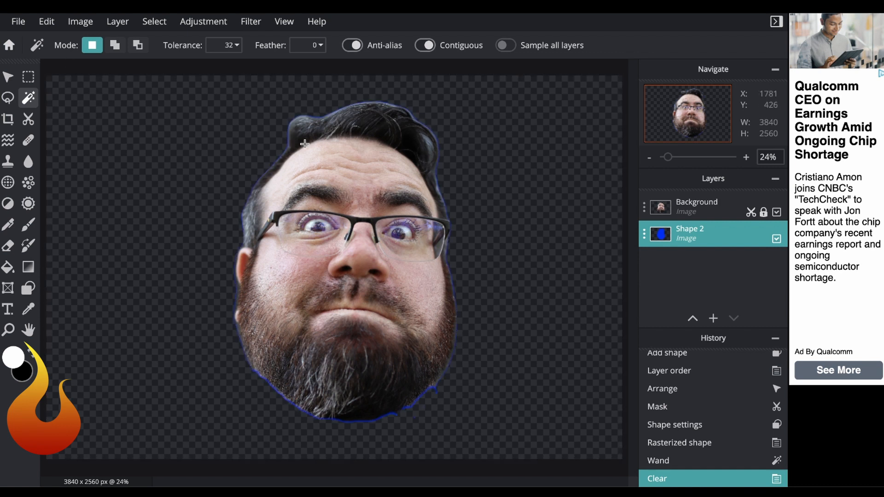
# Try the Multiply blend mode on the Background layer and return it to None
pyautogui.click(645, 208)
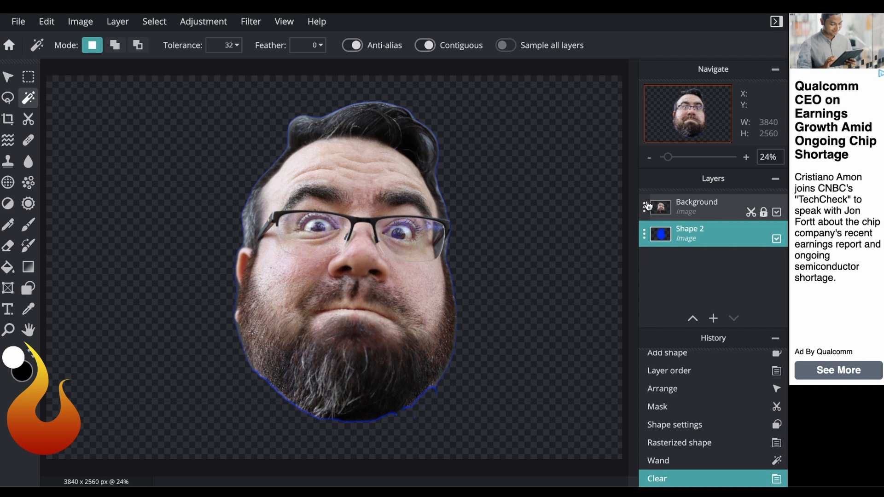
pyautogui.click(644, 206)
pyautogui.moveTo(639, 304); pyautogui.dragTo(661, 308)
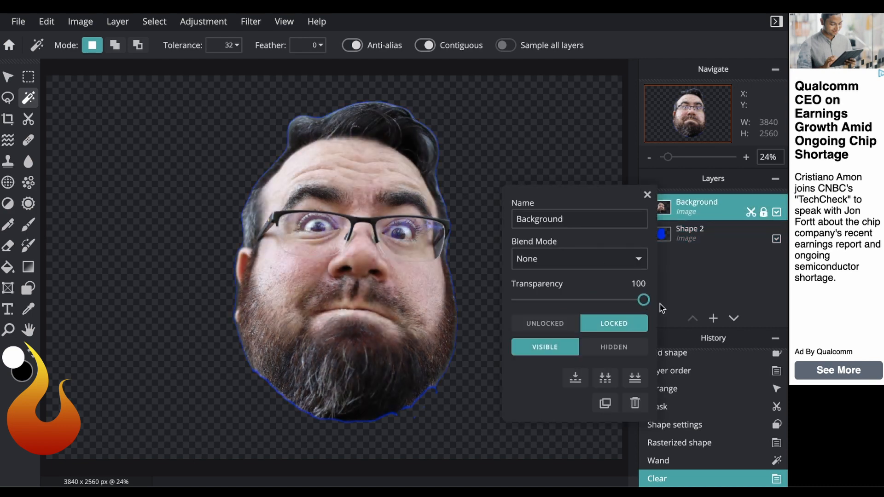
pyautogui.click(575, 259)
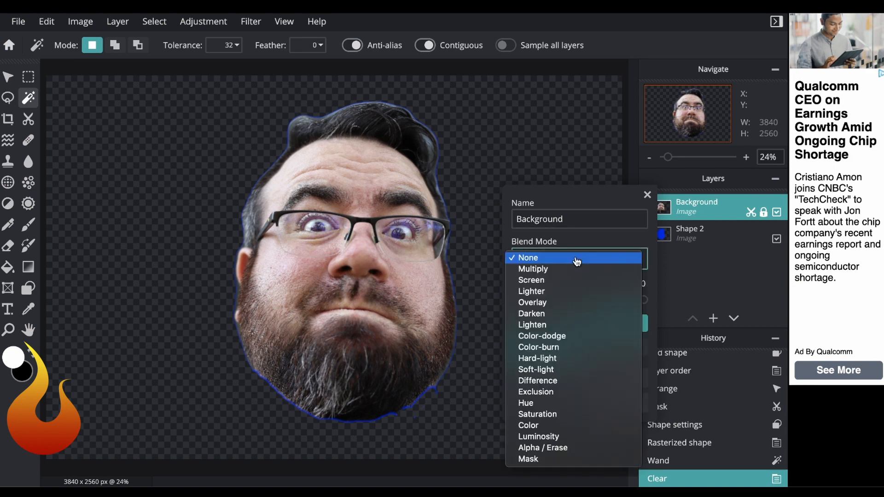
pyautogui.click(567, 270)
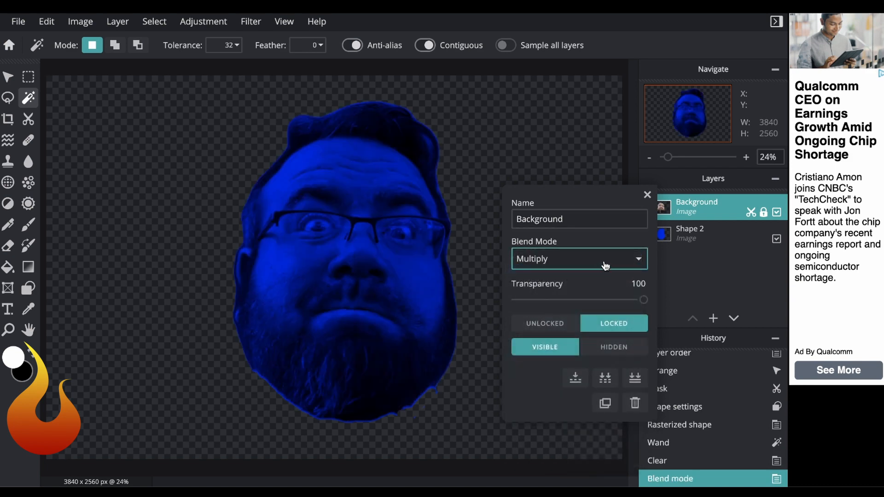
pyautogui.click(605, 266)
pyautogui.click(593, 247)
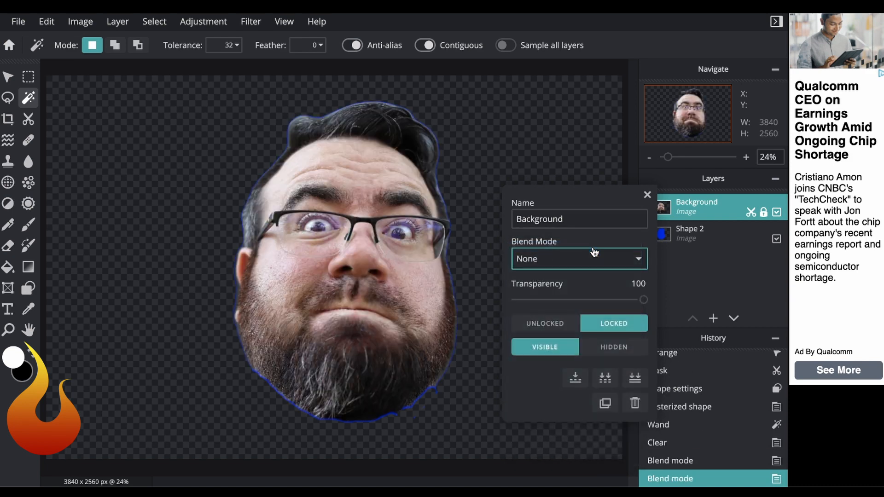
pyautogui.click(647, 195)
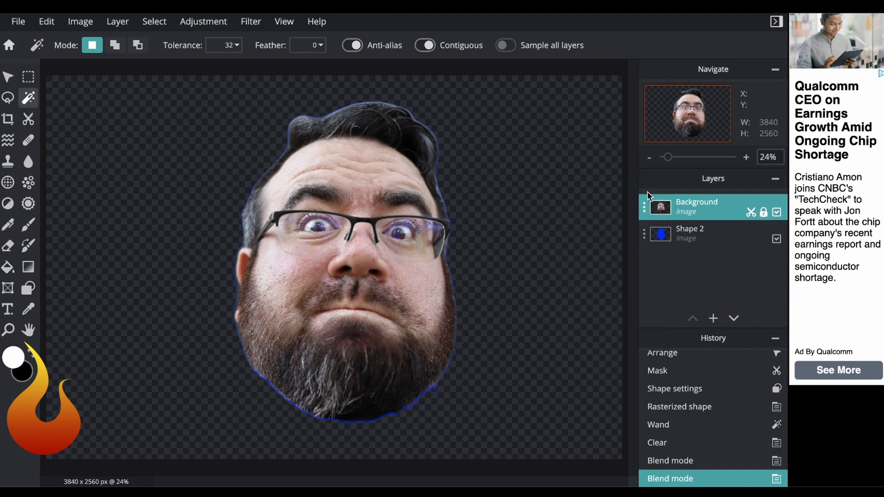
# Add a new rectangle shape layer and move it beneath the blue Shape 2 layer
pyautogui.click(713, 320)
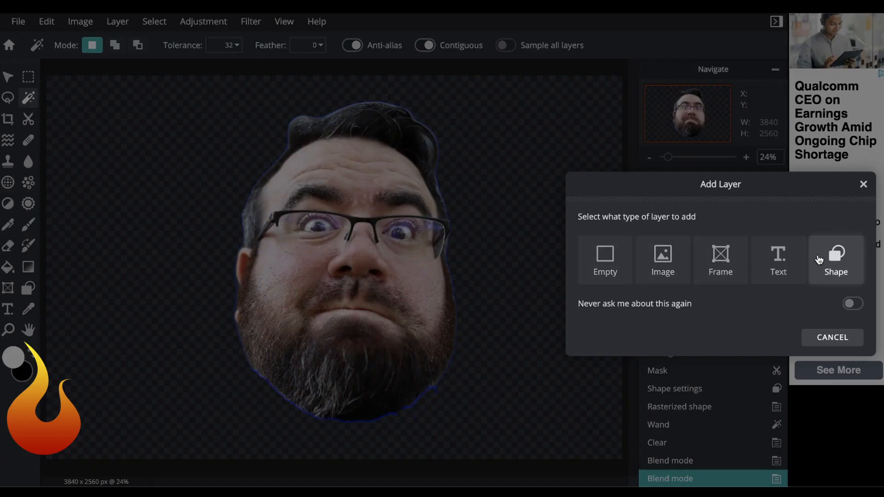
pyautogui.click(848, 260)
pyautogui.moveTo(643, 212); pyautogui.dragTo(666, 284)
pyautogui.moveTo(644, 212); pyautogui.dragTo(652, 272)
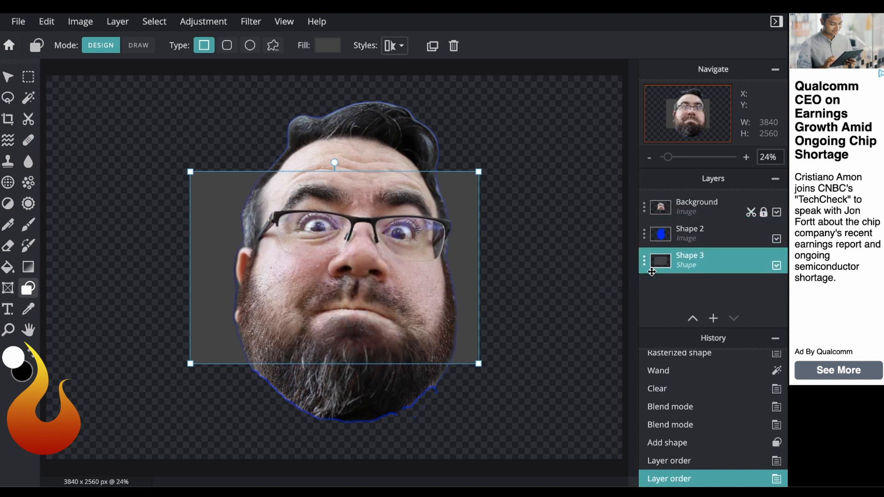
# Fill the new rectangle with solid black #000000 and stretch it over the whole canvas
pyautogui.click(325, 45)
pyautogui.click(408, 304)
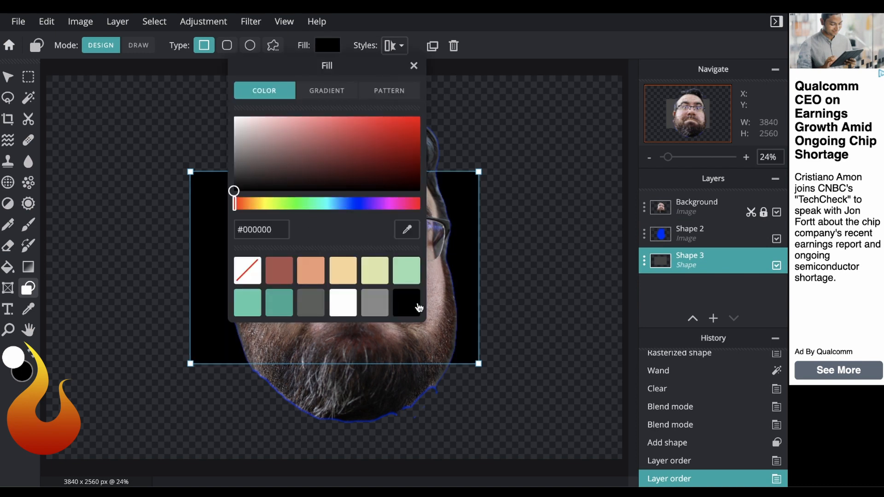
pyautogui.click(201, 184)
pyautogui.moveTo(206, 189); pyautogui.dragTo(63, 92)
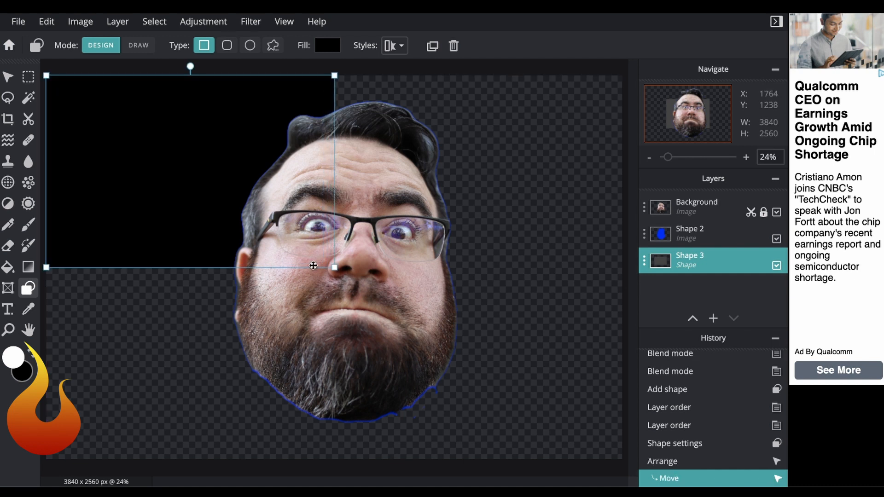
pyautogui.moveTo(335, 267); pyautogui.dragTo(622, 460)
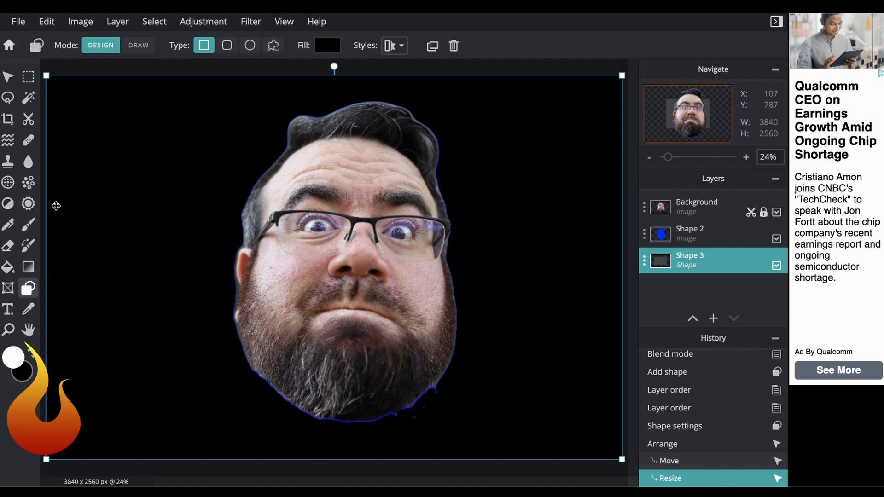
# Add a text layer that repeats "HEY! HEY! HEY!" on five lines
pyautogui.click(14, 312)
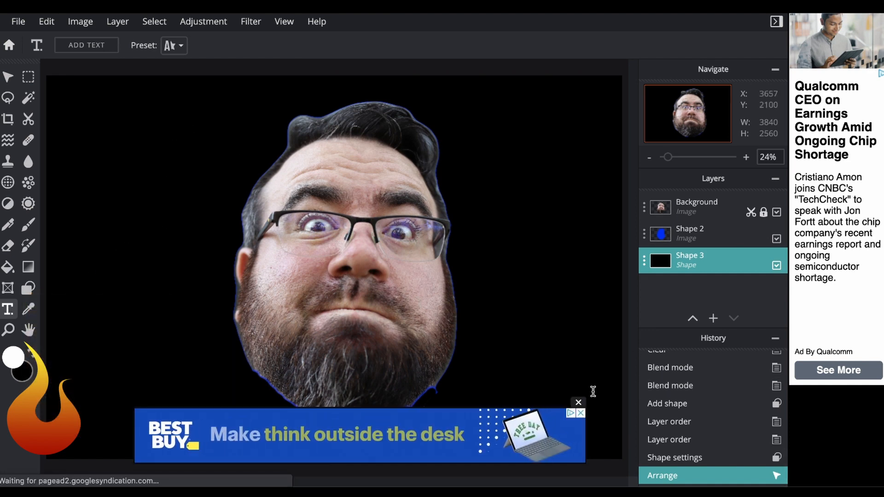
pyautogui.click(578, 403)
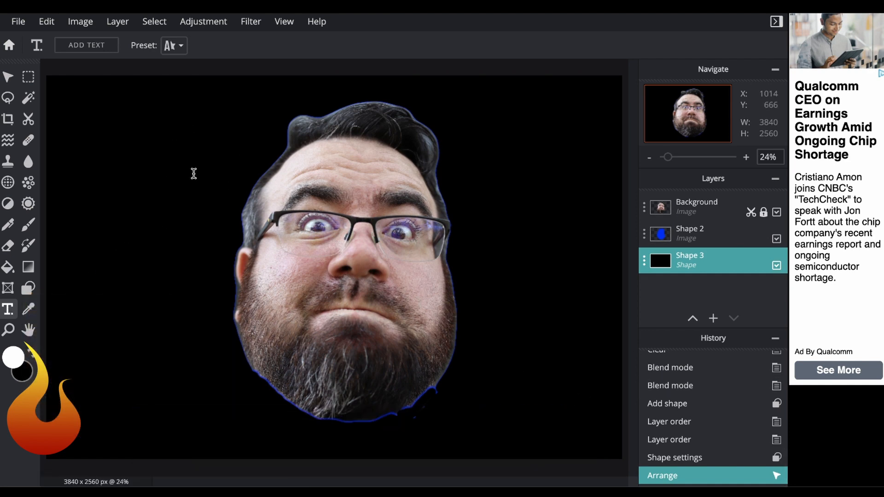
pyautogui.click(171, 175)
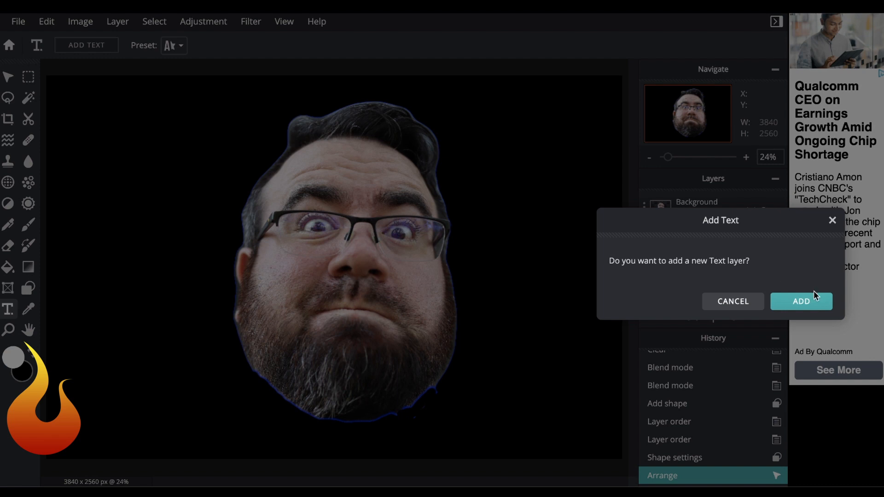
pyautogui.click(809, 302)
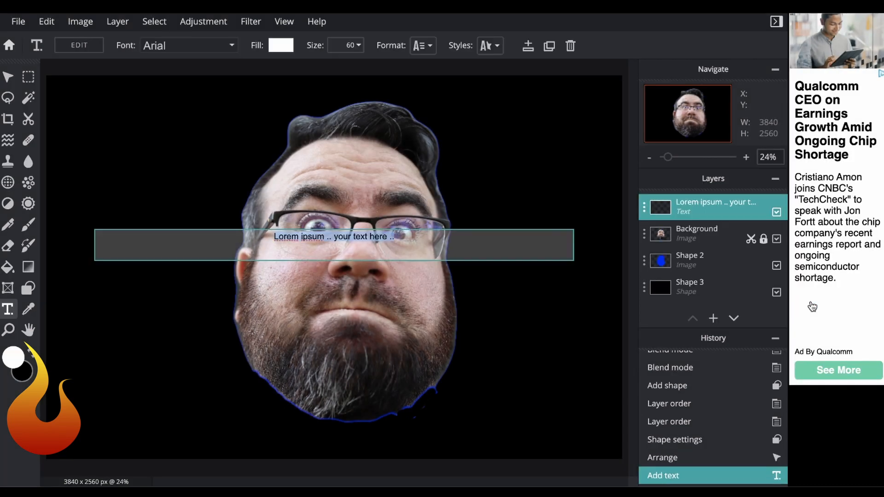
pyautogui.write('HEY! HEY! ')
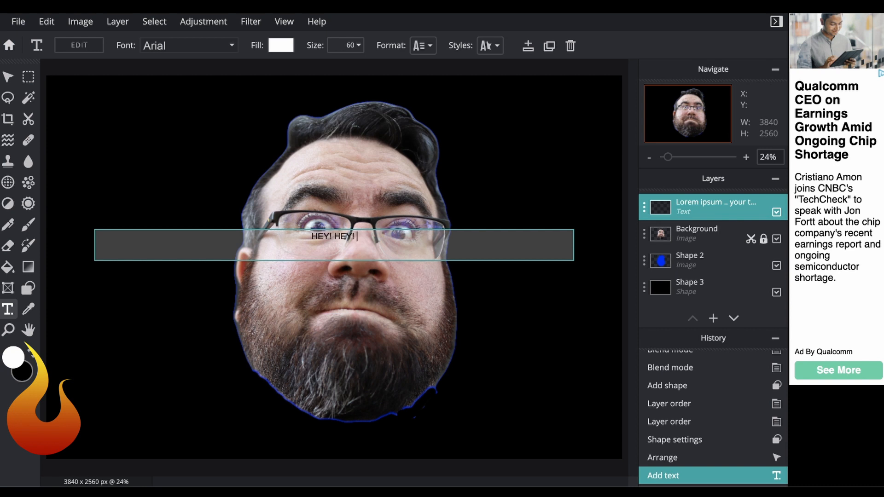
pyautogui.write('HEY!')
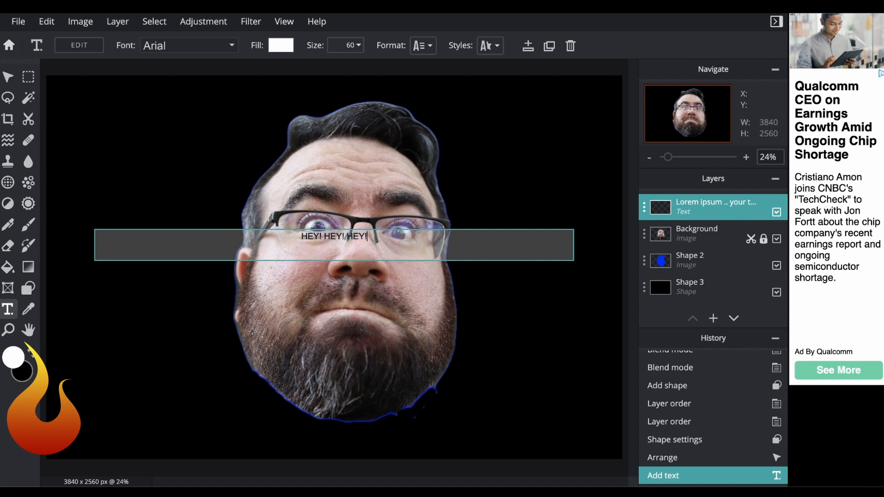
pyautogui.write('HEY! HEY! HEY!')
pyautogui.hotkey('ctrl', 'v')
pyautogui.hotkey('ctrl', 'v')
pyautogui.hotkey('ctrl', 'v')
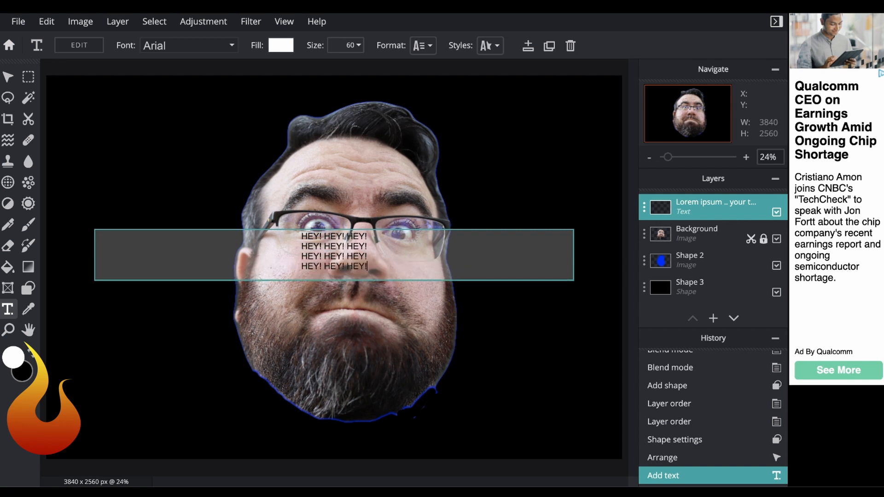
pyautogui.click(506, 170)
# Enlarge the HEY! text block from the canvas's upper edge to its full height and set the font to Beornheard
pyautogui.moveTo(445, 259); pyautogui.dragTo(446, 104)
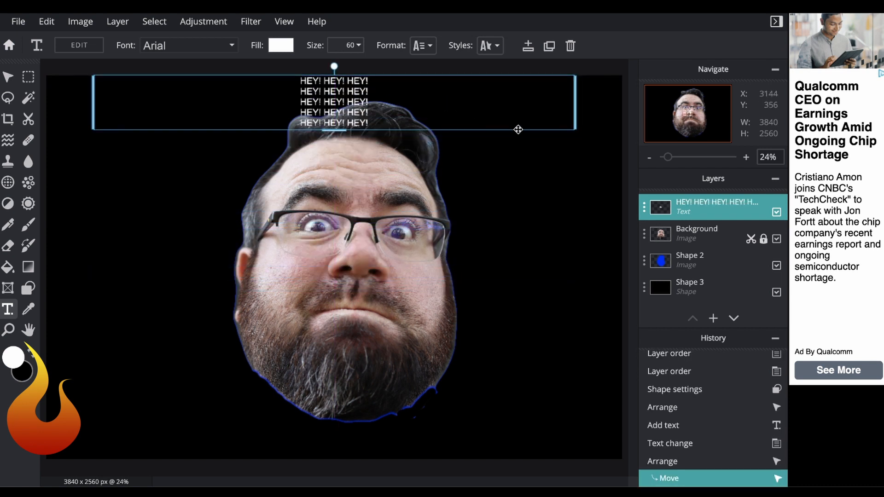
pyautogui.moveTo(337, 131); pyautogui.dragTo(365, 483)
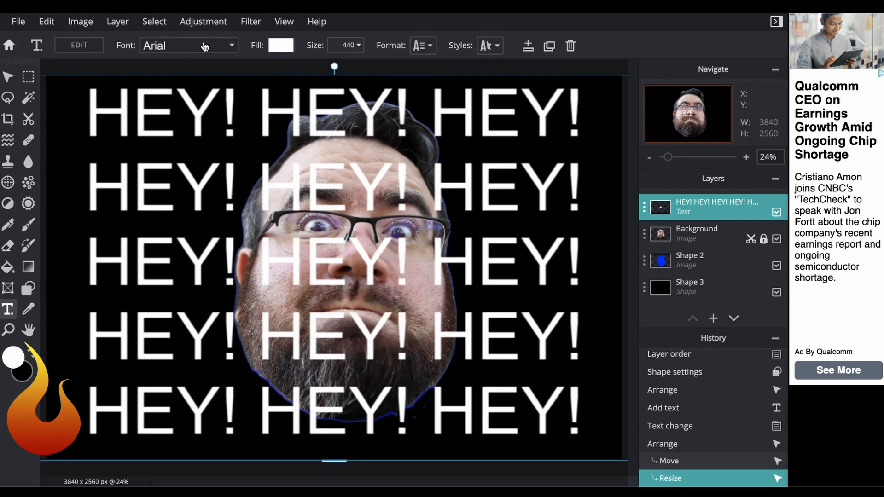
pyautogui.click(218, 44)
pyautogui.scroll(-9, 199, 250)
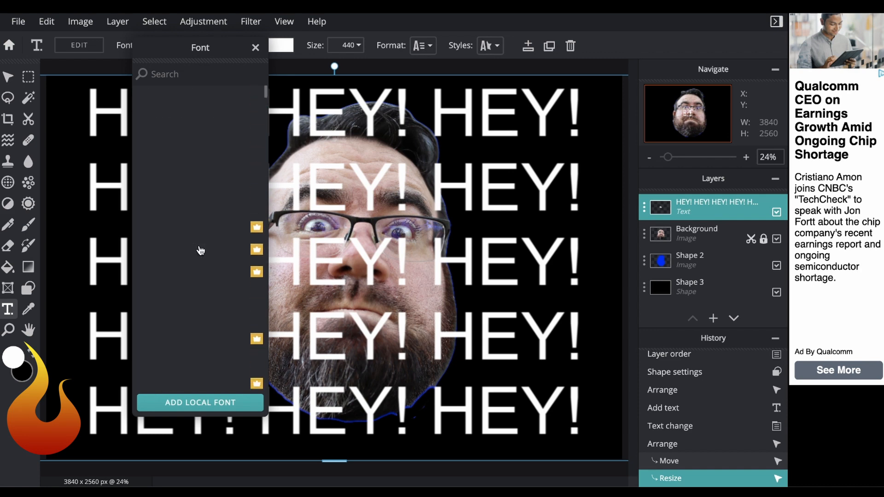
pyautogui.scroll(-8, 200, 250)
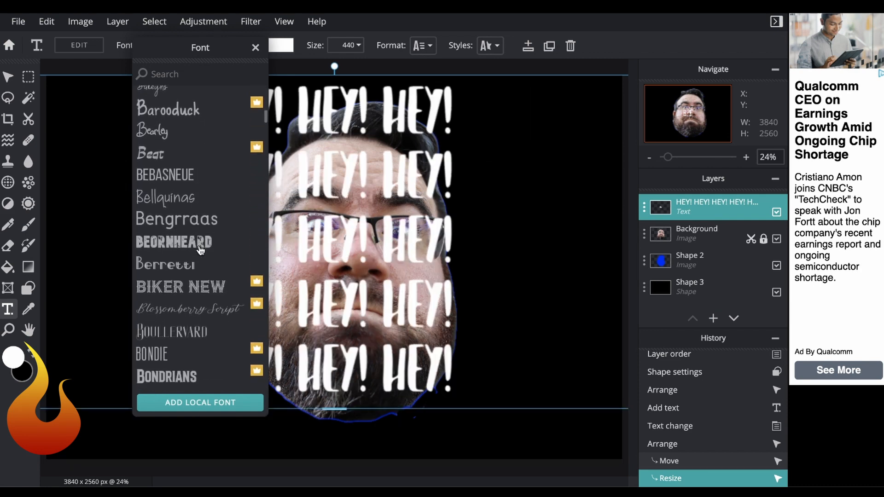
pyautogui.click(175, 243)
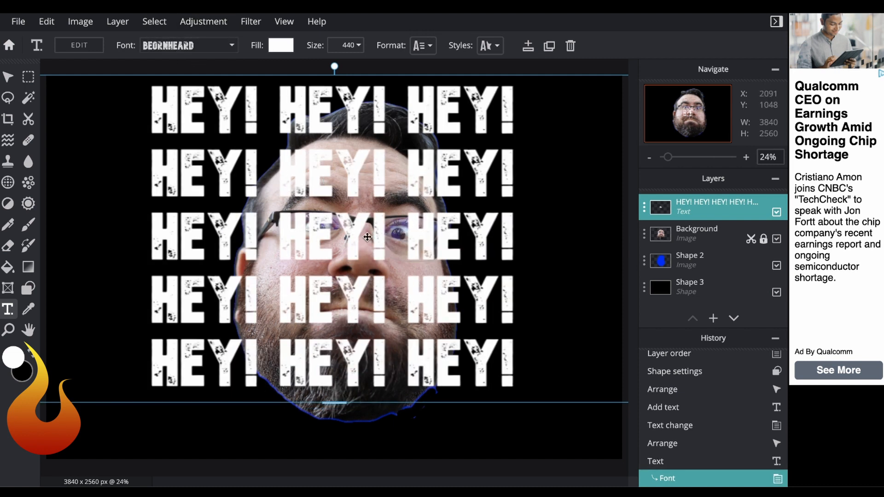
# Set the text size to 645 and move the text layer directly beneath the blue Shape 2 layer
pyautogui.click(358, 45)
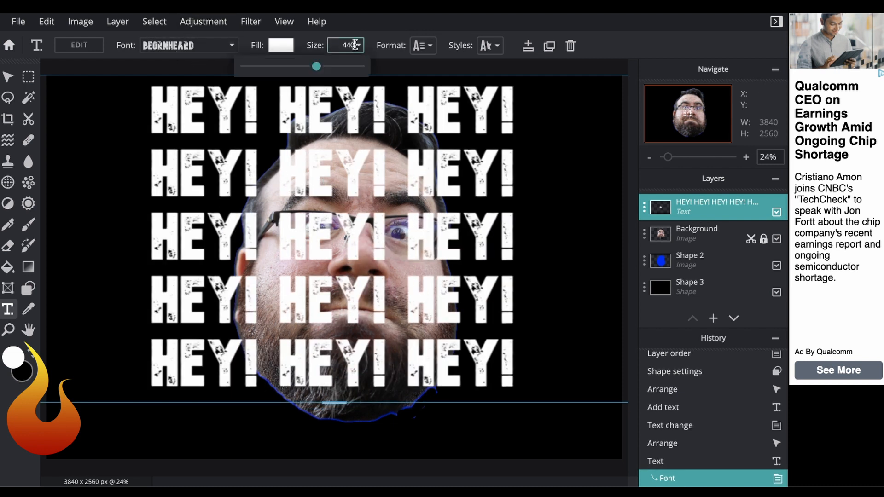
pyautogui.moveTo(316, 67)
pyautogui.mouseDown()
pyautogui.moveTo(351, 69)
pyautogui.moveTo(334, 68)
pyautogui.mouseUp()
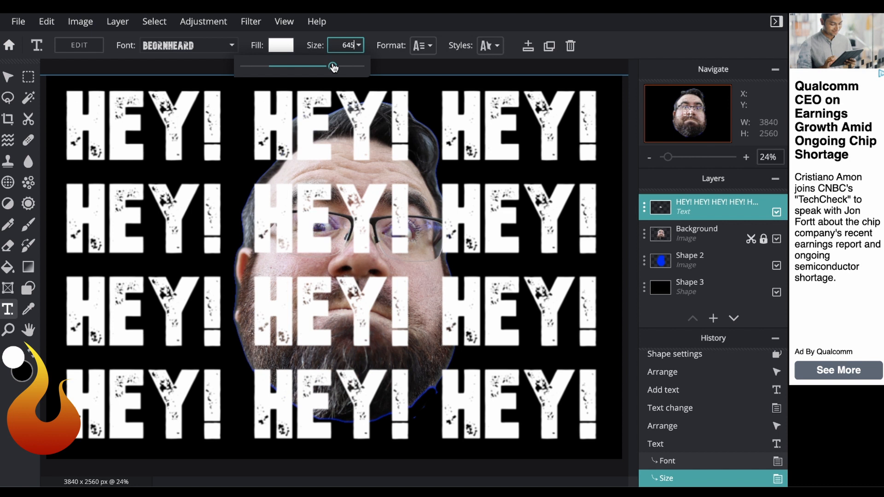
pyautogui.click(643, 207)
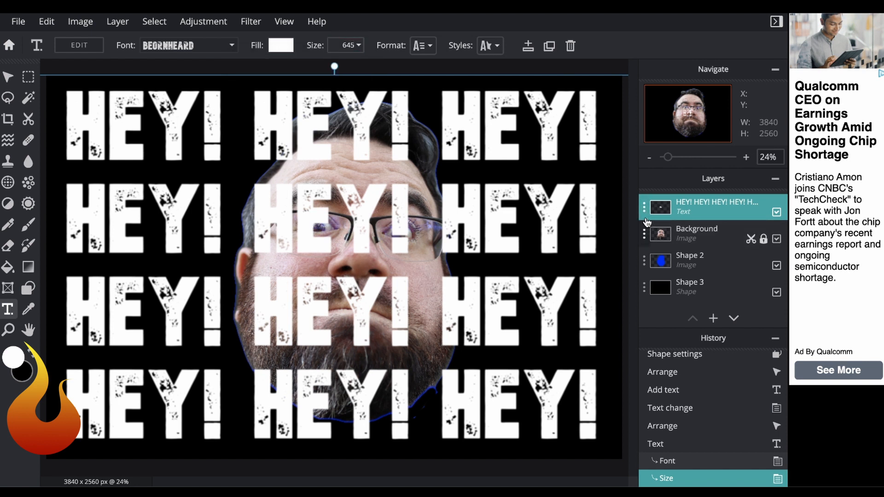
pyautogui.moveTo(645, 212); pyautogui.dragTo(645, 266)
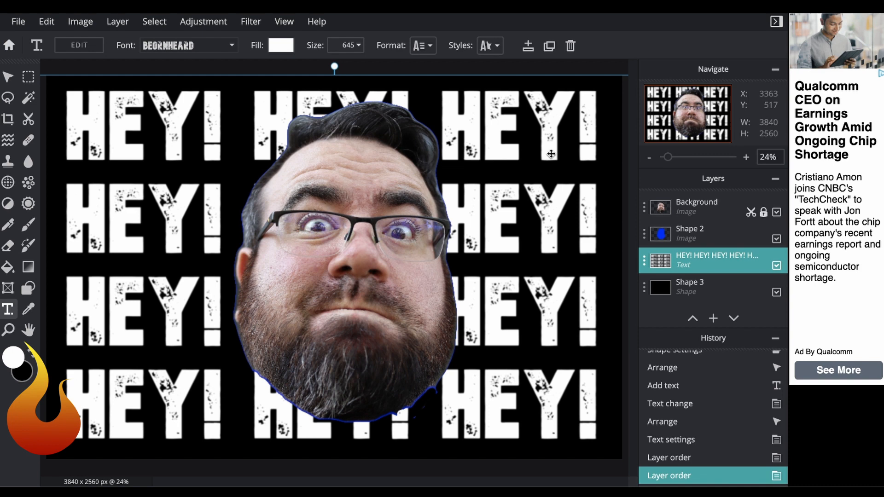
# Add another rectangle shape layer and place it between the HEY! text and the black Shape 3 layer
pyautogui.click(713, 319)
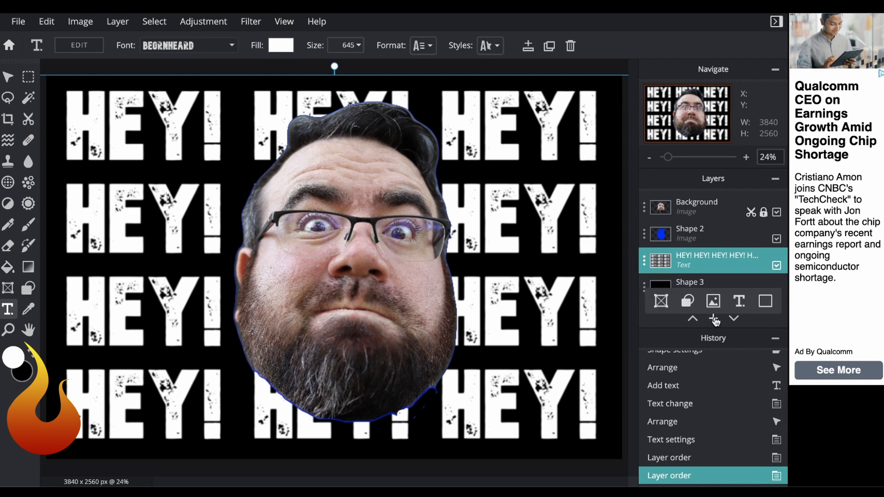
pyautogui.click(714, 319)
pyautogui.click(847, 275)
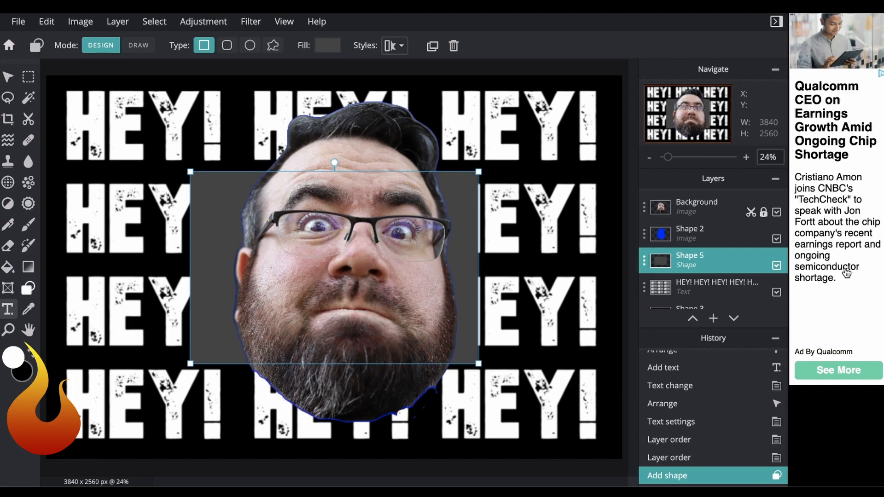
pyautogui.scroll(-1, 667, 256)
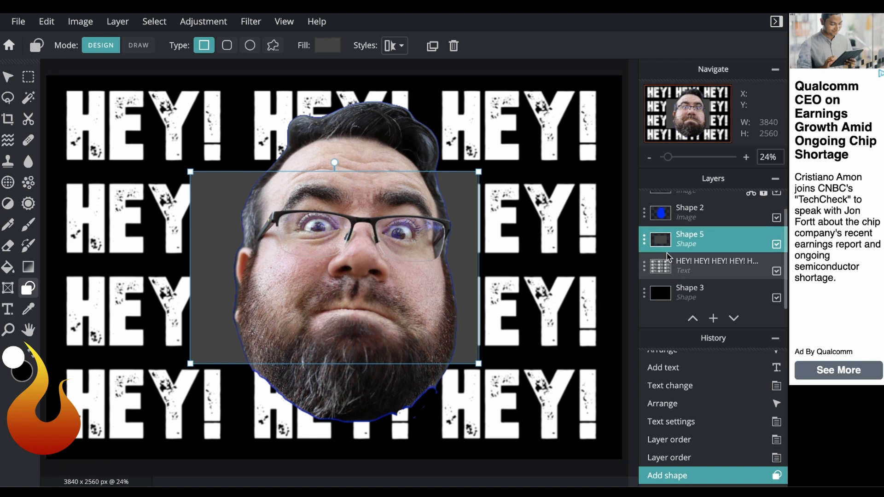
pyautogui.moveTo(645, 239); pyautogui.dragTo(650, 275)
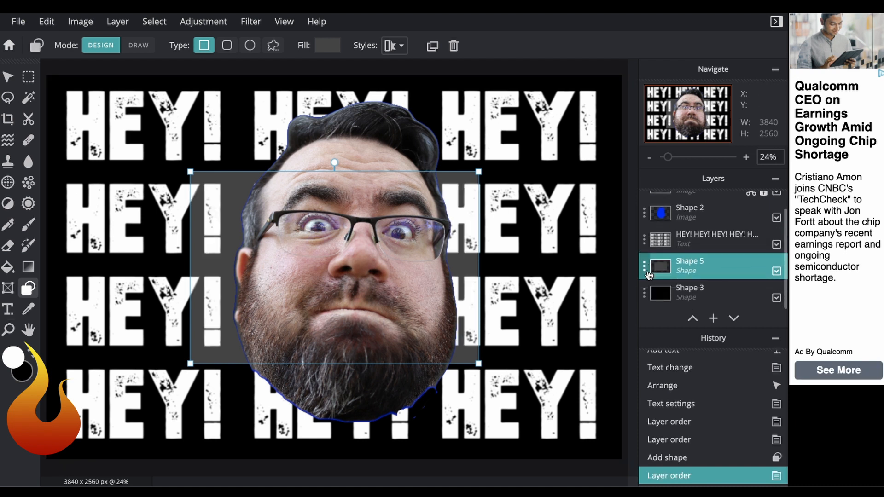
# Resize the grey rectangle behind the text so it covers the whole canvas
pyautogui.moveTo(190, 171); pyautogui.dragTo(182, 166)
pyautogui.moveTo(88, 106); pyautogui.dragTo(45, 84)
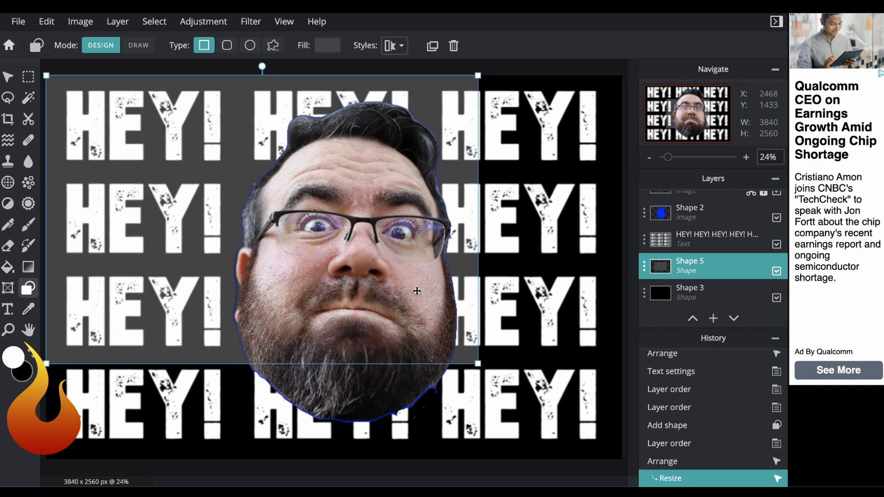
pyautogui.moveTo(478, 365); pyautogui.dragTo(619, 459)
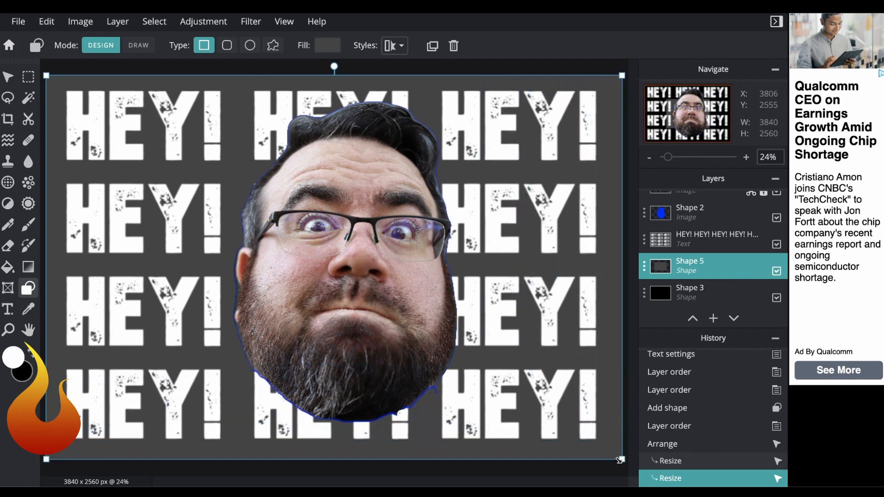
# Fill the Shape 5 rectangle with the small diagonal-crosses pattern coloured red, #FF0000
pyautogui.click(326, 45)
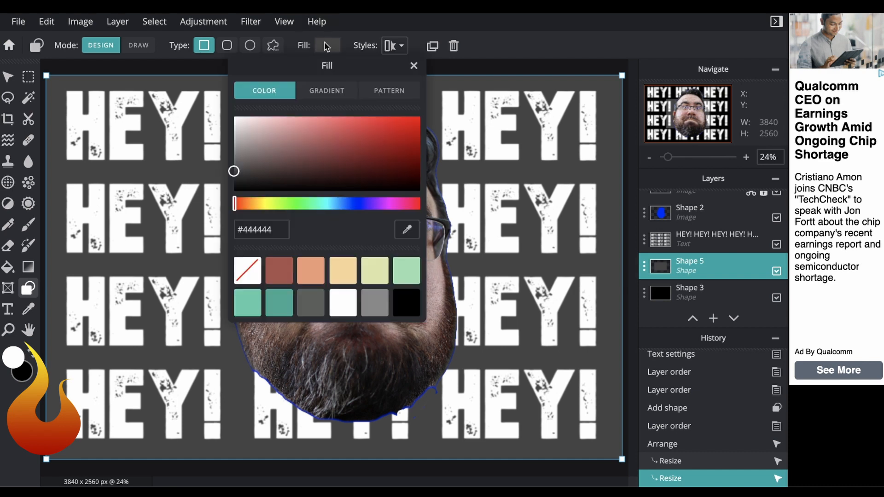
pyautogui.click(389, 91)
pyautogui.scroll(-2, 359, 288)
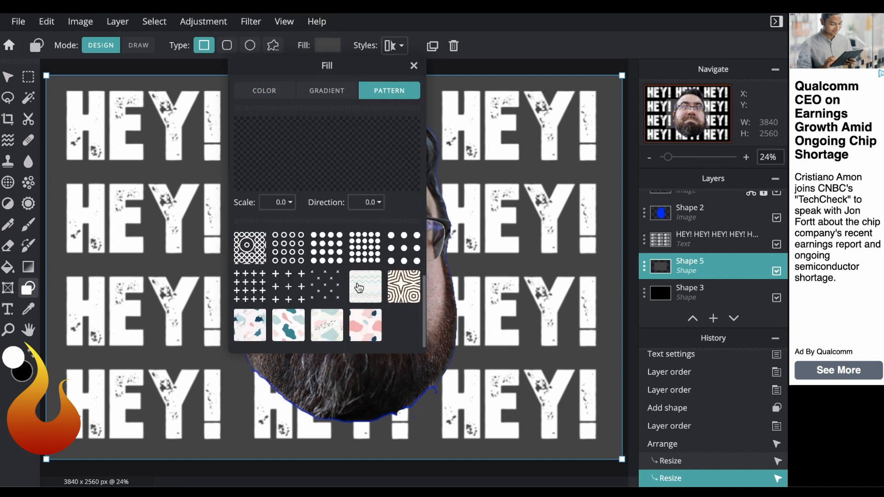
pyautogui.click(324, 287)
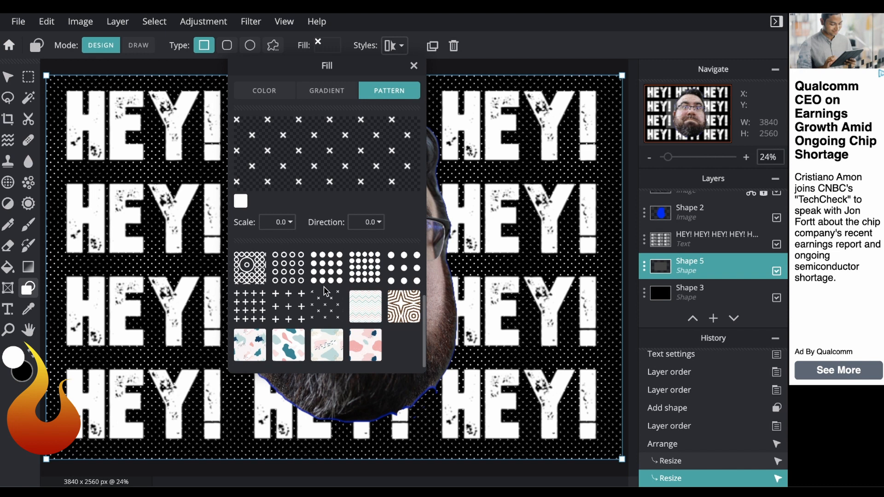
pyautogui.click(240, 201)
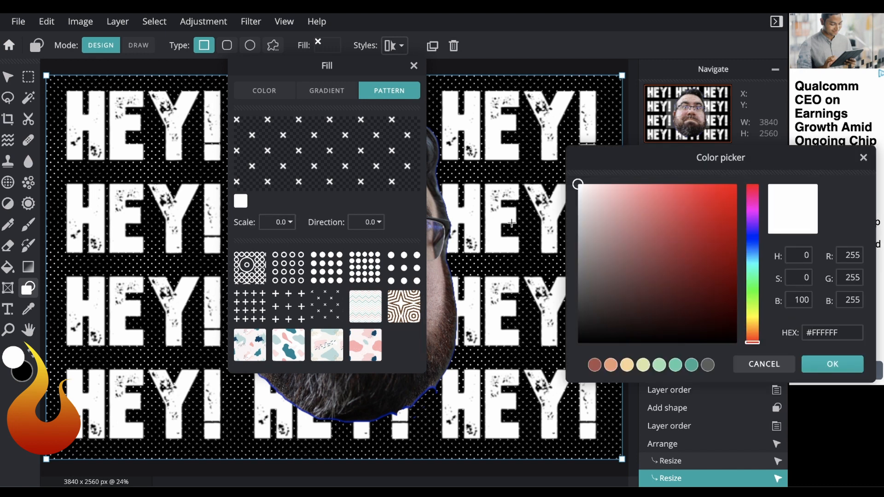
pyautogui.moveTo(722, 203); pyautogui.dragTo(737, 184)
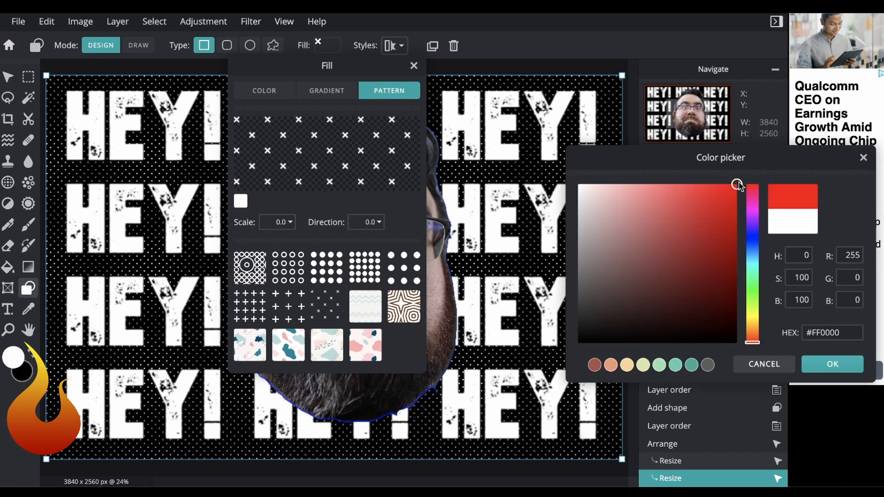
pyautogui.click(832, 363)
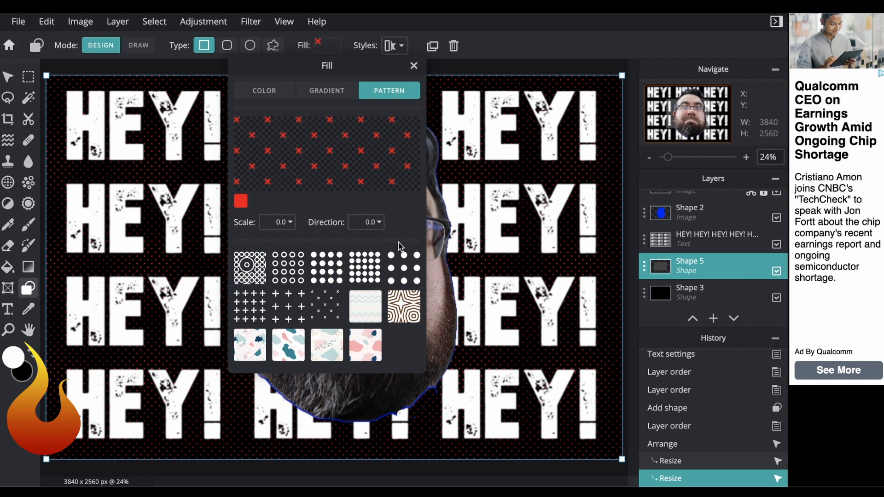
# Set the scale of the red crosses pattern fill to 1.4
pyautogui.click(278, 222)
pyautogui.moveTo(234, 243); pyautogui.dragTo(243, 244)
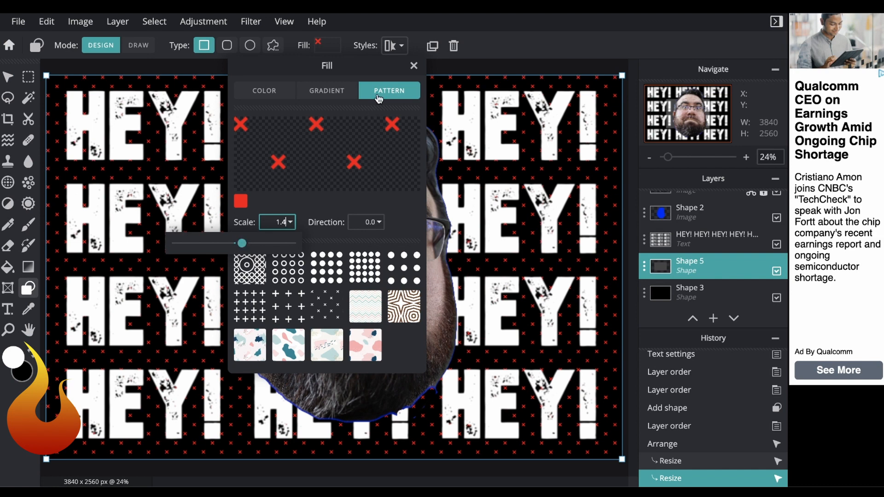
pyautogui.click(414, 66)
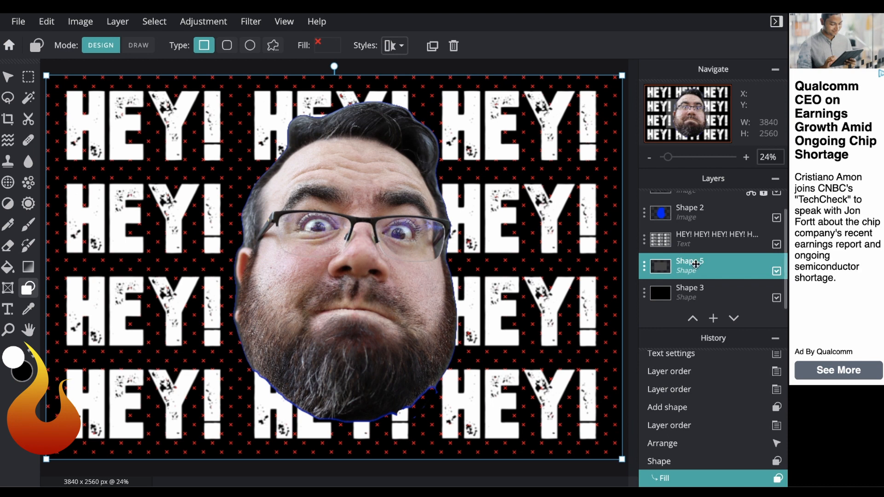
# Unlock the Background layer that holds the cut-out head
pyautogui.scroll(1, 696, 266)
pyautogui.click(709, 208)
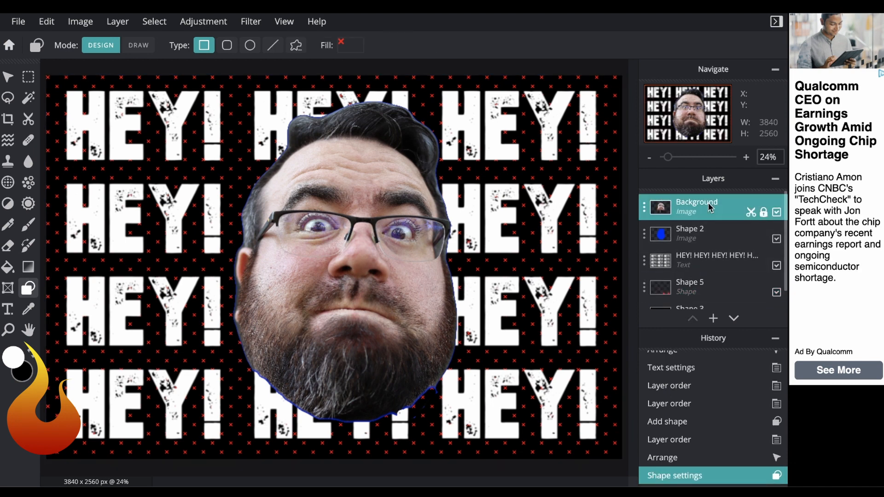
pyautogui.doubleClick(681, 206)
pyautogui.click(542, 321)
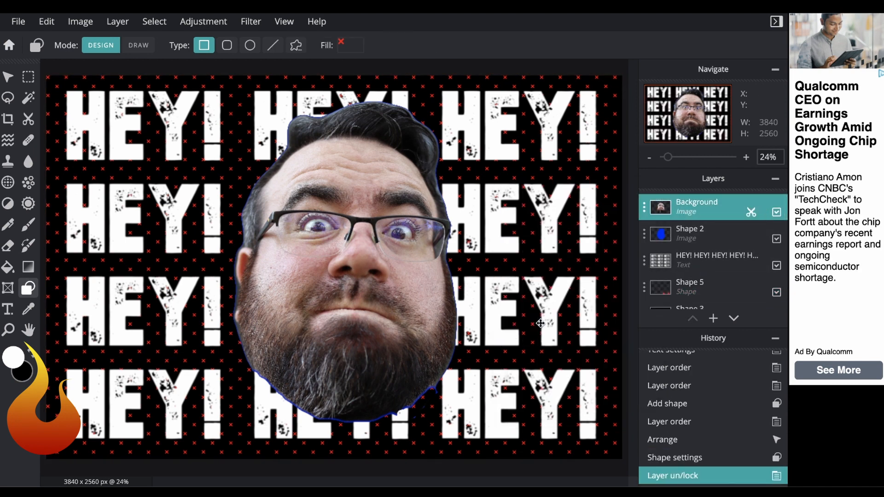
# Scale the Background and Shape 2 layers together to about 2162 × 1441 px and place the head over the lower two rows, centred horizontally
pyautogui.keyDown('ctrl'); pyautogui.click(686, 238); pyautogui.keyUp('ctrl')
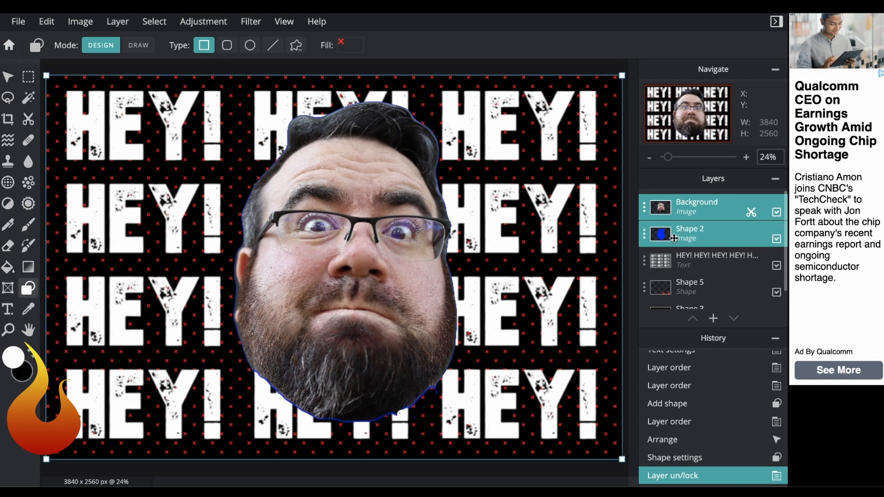
pyautogui.click(8, 77)
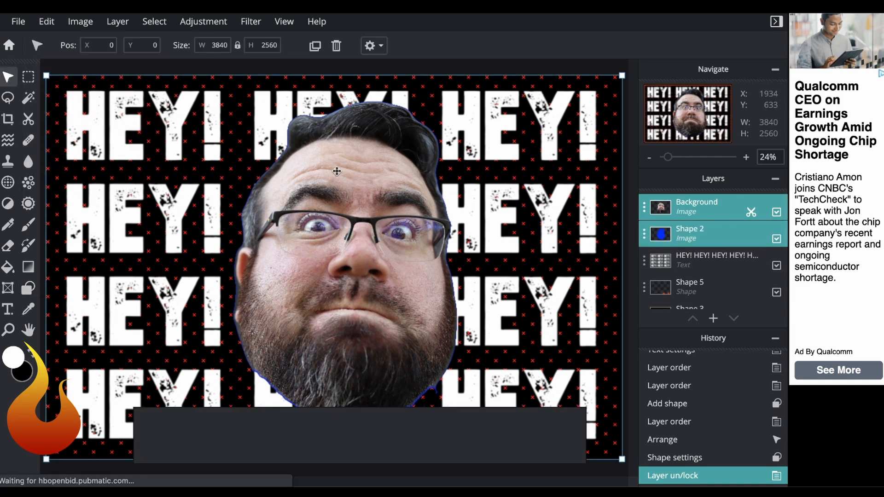
pyautogui.moveTo(621, 81); pyautogui.dragTo(388, 353)
pyautogui.click(579, 403)
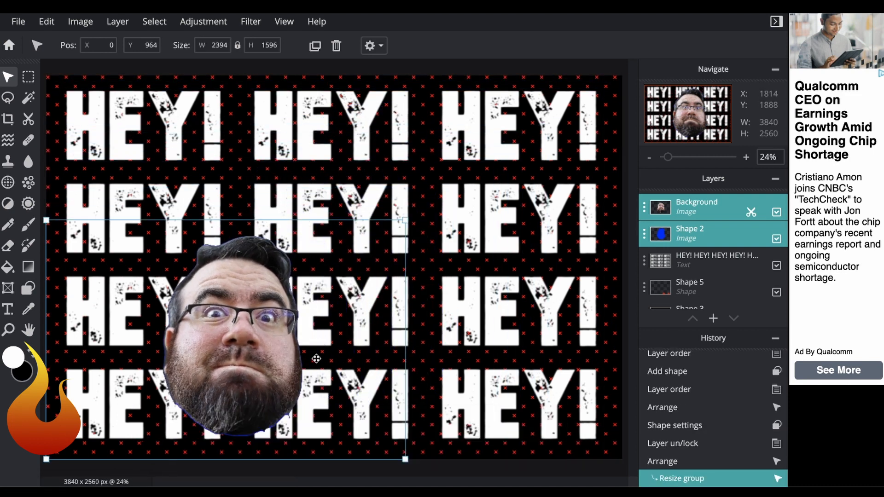
pyautogui.moveTo(274, 356); pyautogui.dragTo(382, 379)
pyautogui.moveTo(514, 243); pyautogui.dragTo(481, 273)
pyautogui.moveTo(358, 340); pyautogui.dragTo(363, 342)
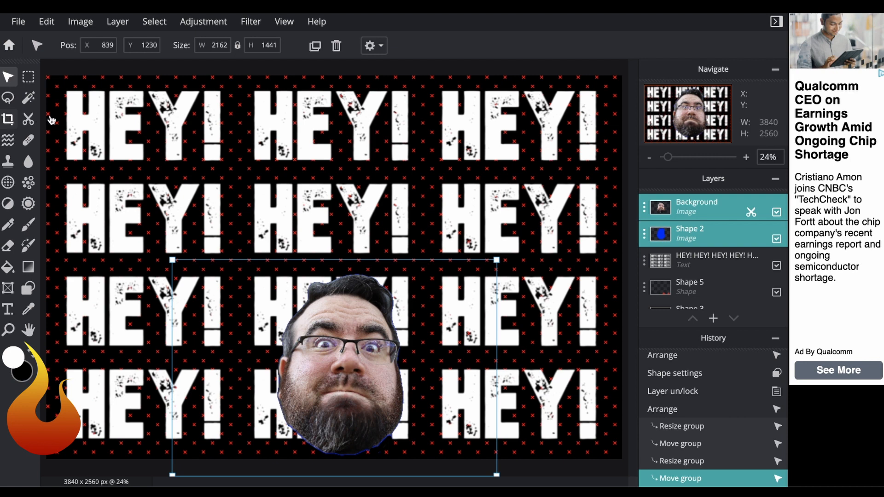
# Crop the canvas to 3840 × 1255 px around the lower two HEY! rows and select the text layer
pyautogui.click(8, 119)
pyautogui.moveTo(340, 71); pyautogui.dragTo(384, 267)
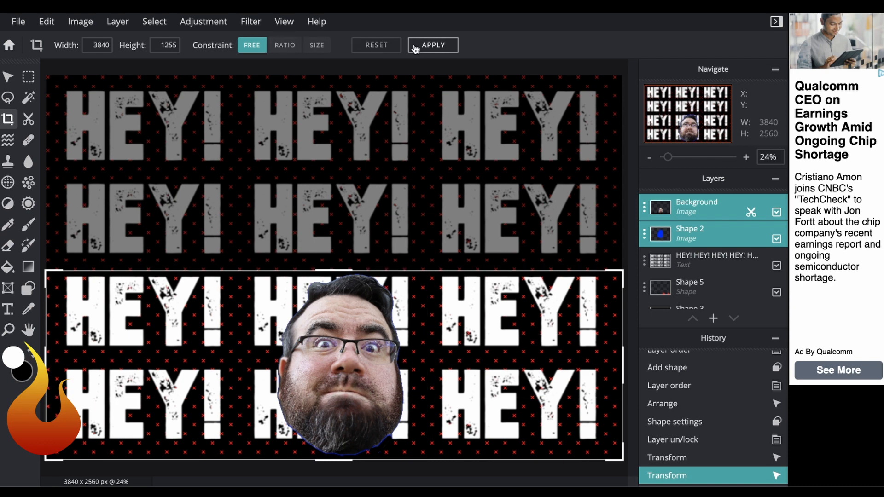
pyautogui.click(433, 46)
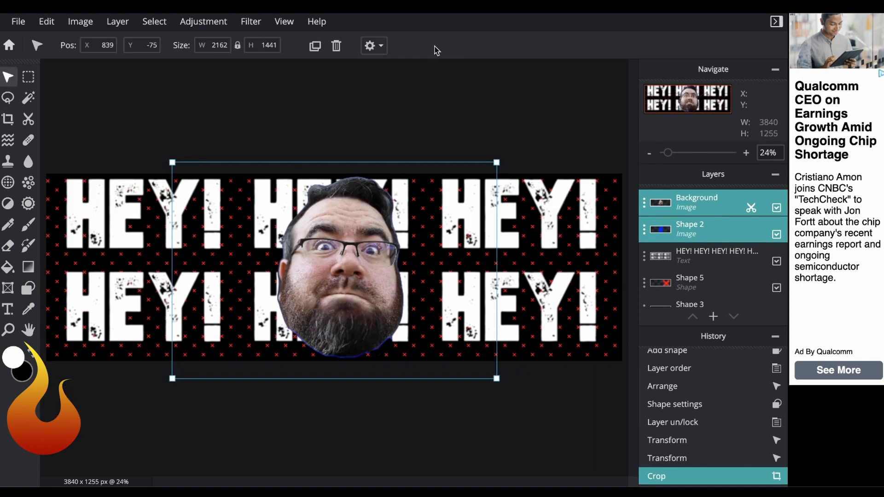
pyautogui.click(429, 113)
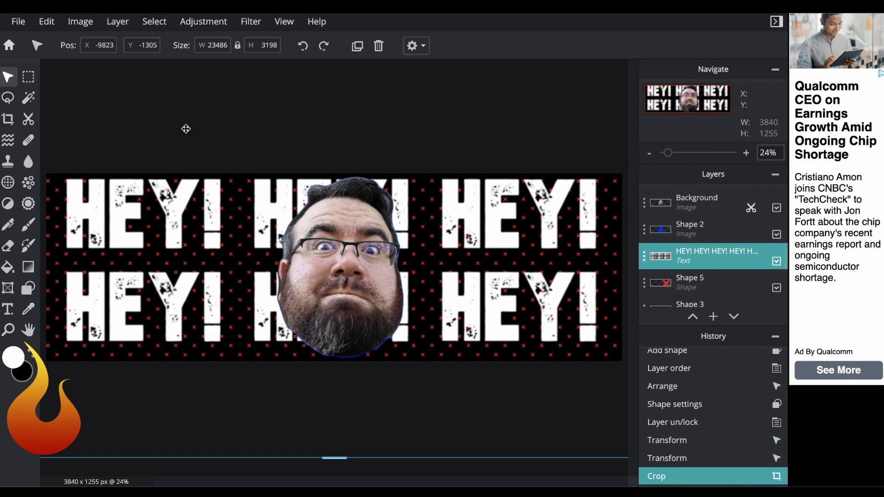
pyautogui.scroll(-1, 62, 114)
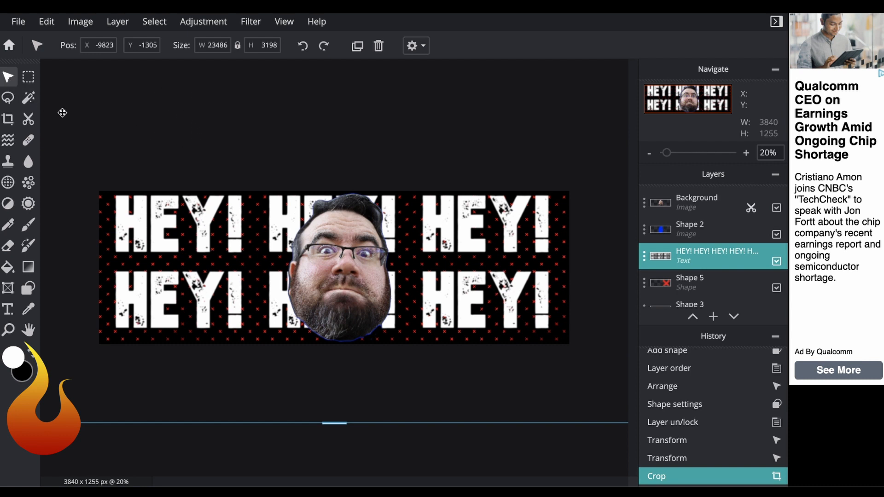
pyautogui.click(28, 76)
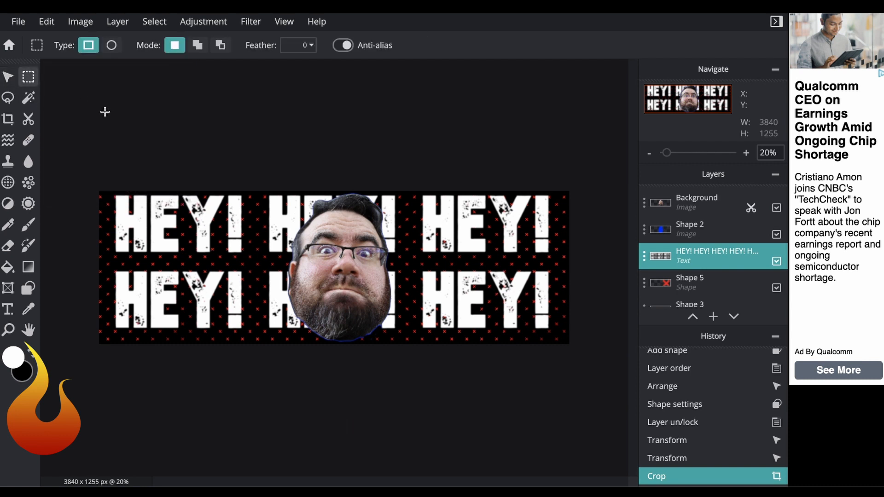
pyautogui.click(8, 97)
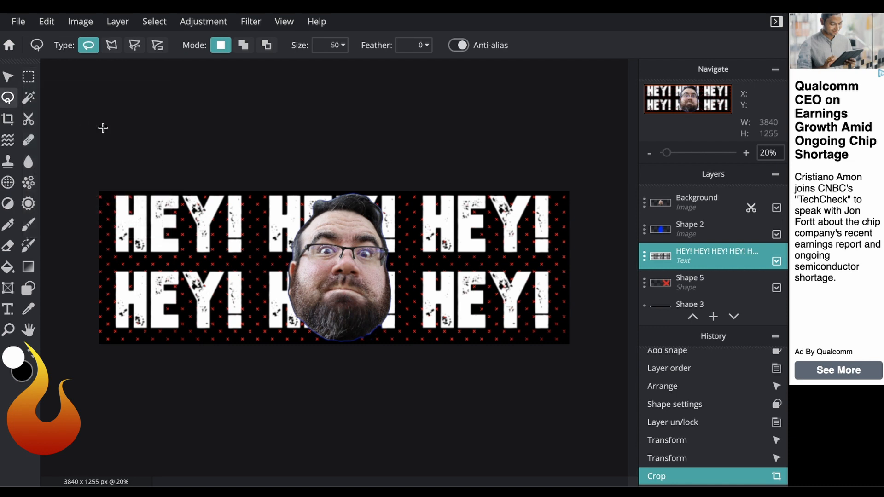
pyautogui.click(28, 98)
pyautogui.click(7, 119)
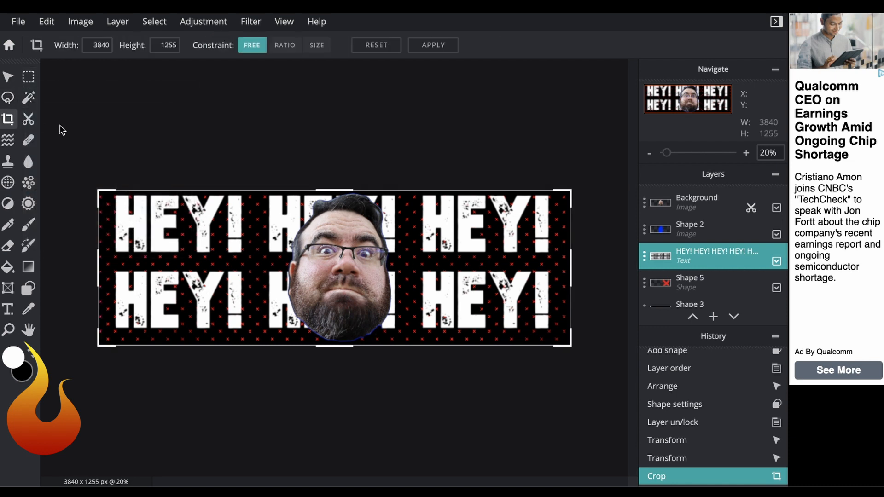
pyautogui.click(28, 119)
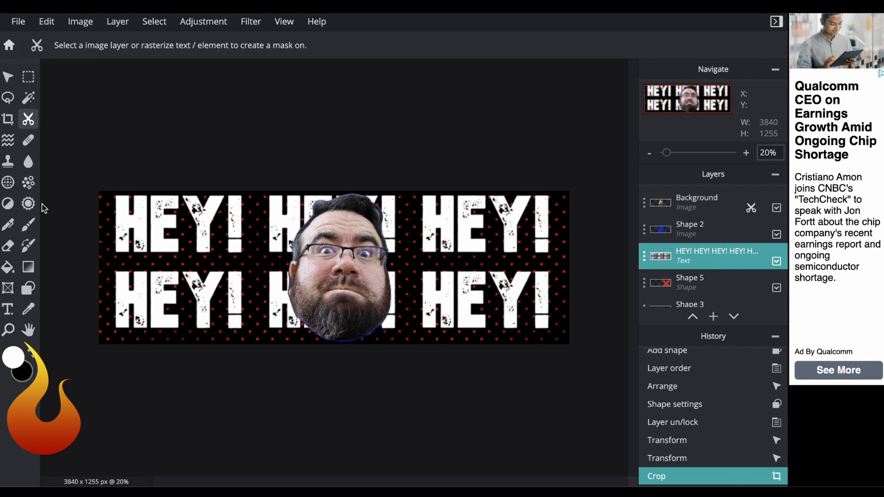
# Shift the HEY! text block slightly down within the banner and set its layer transparency to 69
pyautogui.click(9, 308)
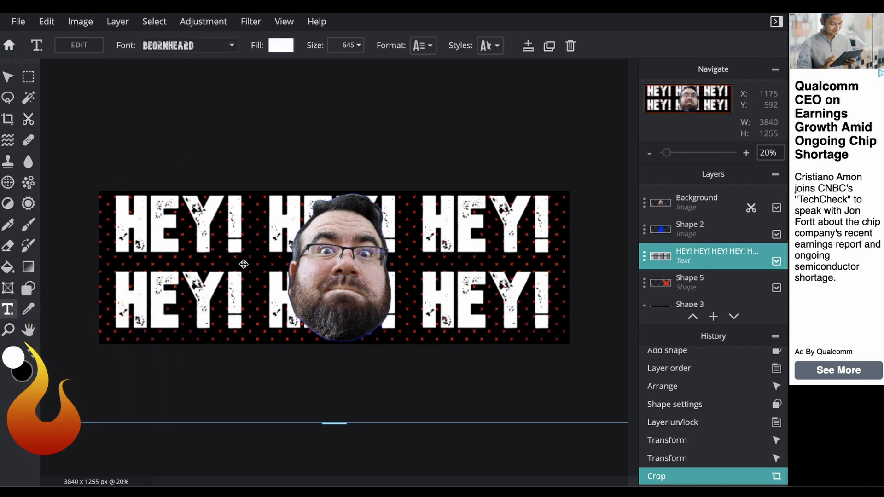
pyautogui.moveTo(243, 265); pyautogui.dragTo(244, 270)
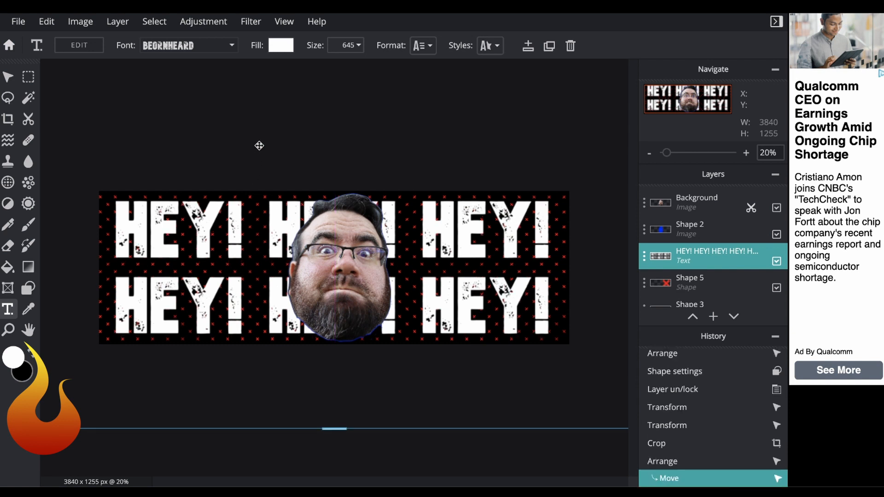
pyautogui.click(644, 256)
pyautogui.moveTo(644, 348); pyautogui.dragTo(605, 347)
pyautogui.moveTo(607, 348); pyautogui.dragTo(606, 348)
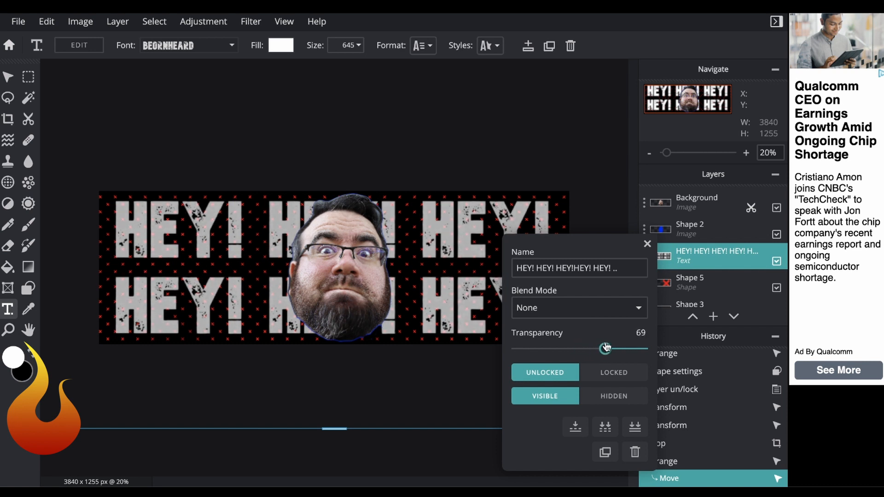
pyautogui.click(647, 243)
# Set the Background layer's transparency to 77 so the blue shape tints the head
pyautogui.click(644, 230)
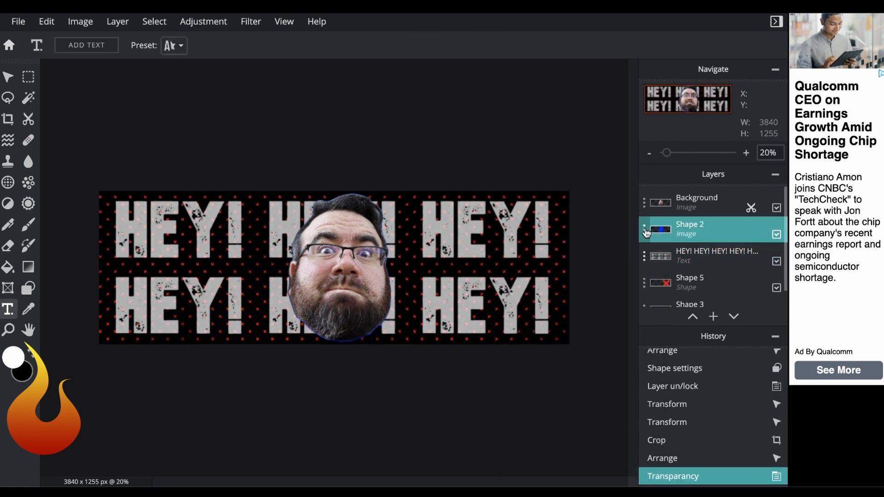
pyautogui.click(643, 203)
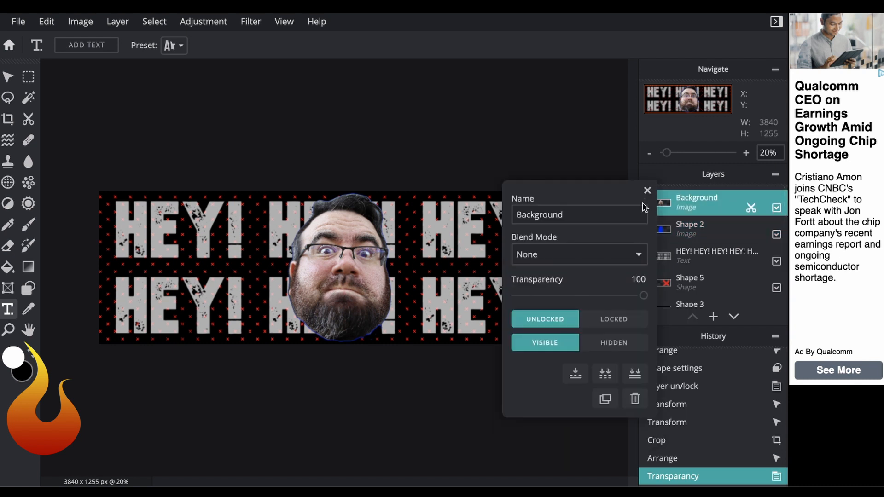
pyautogui.rightClick(644, 300)
pyautogui.click(643, 300)
pyautogui.moveTo(642, 295); pyautogui.dragTo(614, 294)
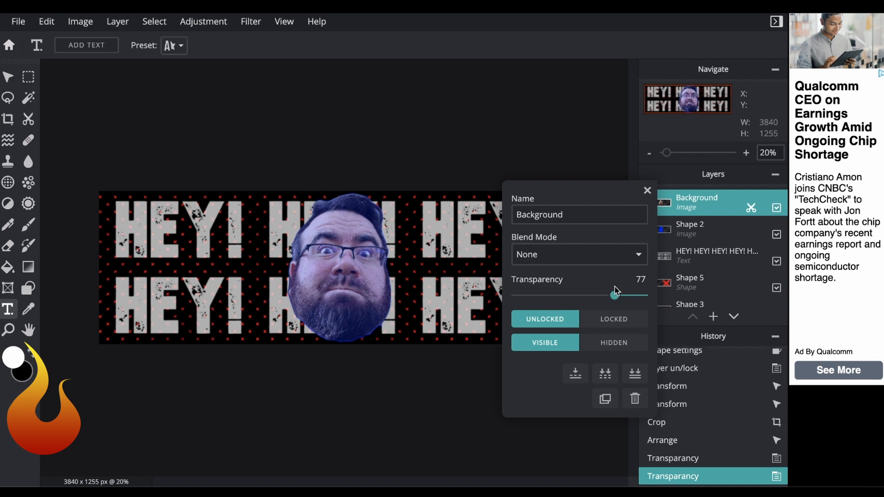
pyautogui.click(648, 191)
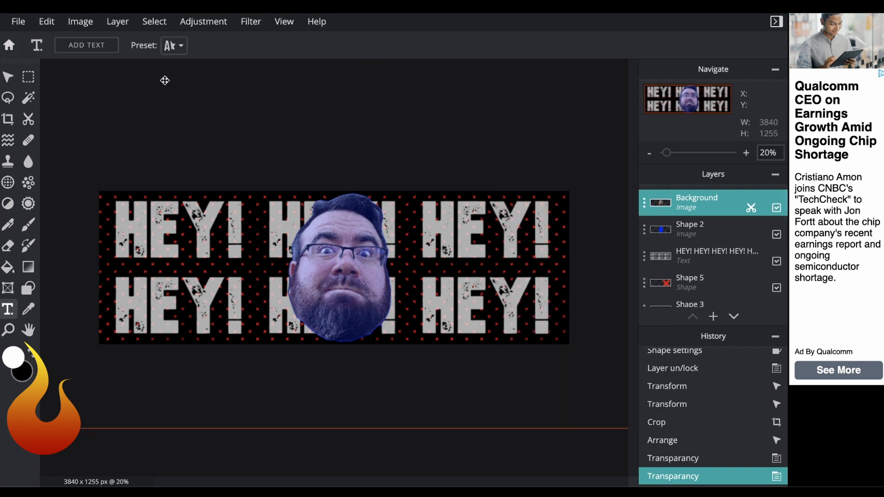
# Save the image as a JPG at 100% quality in the Downloads folder and open the downloaded file
pyautogui.click(18, 22)
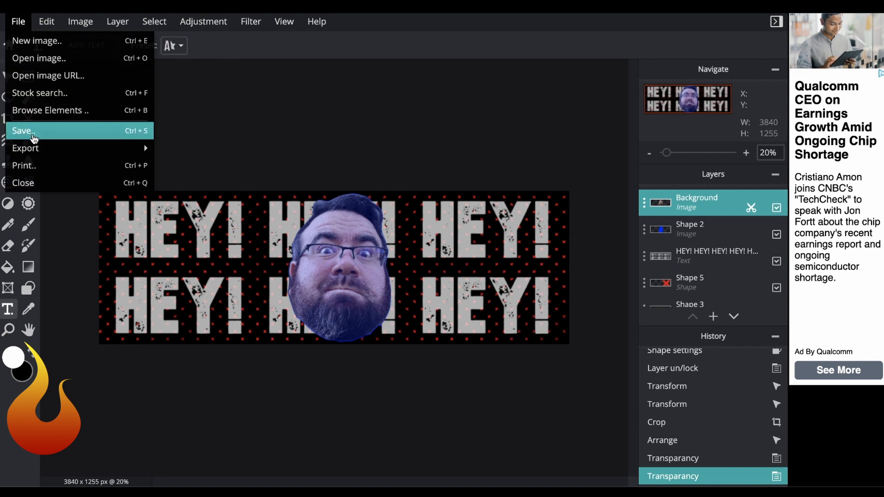
pyautogui.click(23, 131)
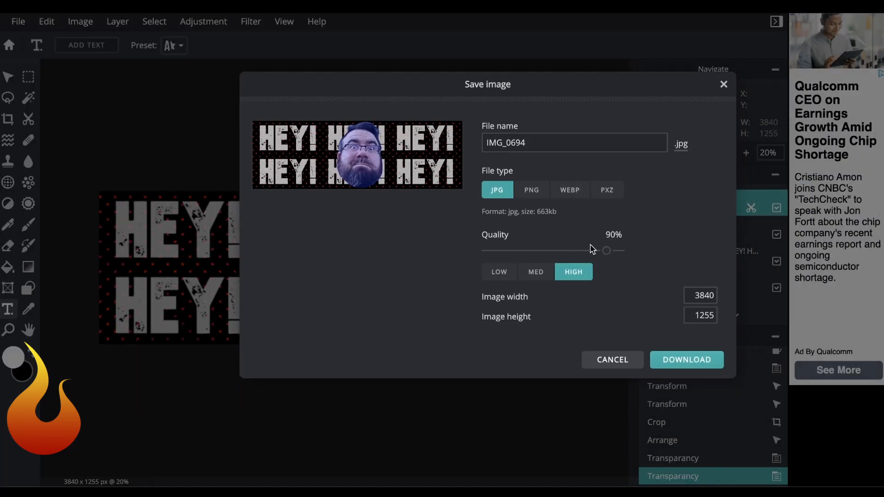
pyautogui.moveTo(607, 250); pyautogui.dragTo(639, 252)
pyautogui.click(681, 360)
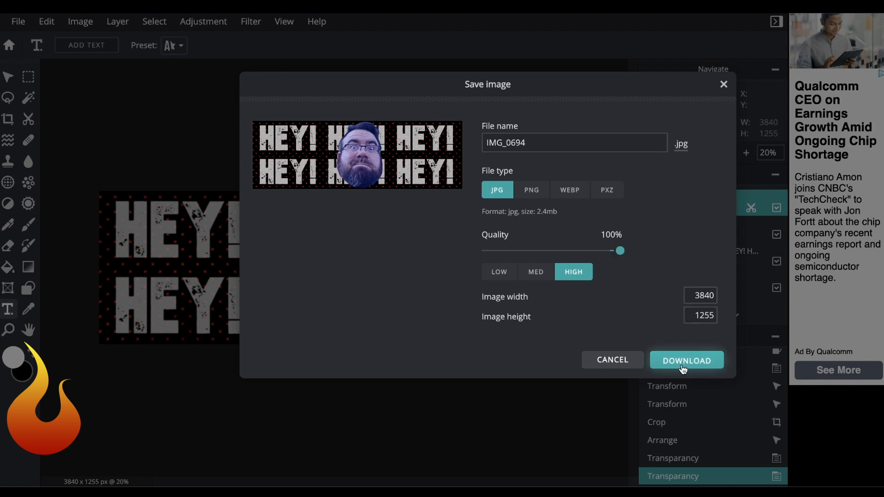
pyautogui.click(673, 254)
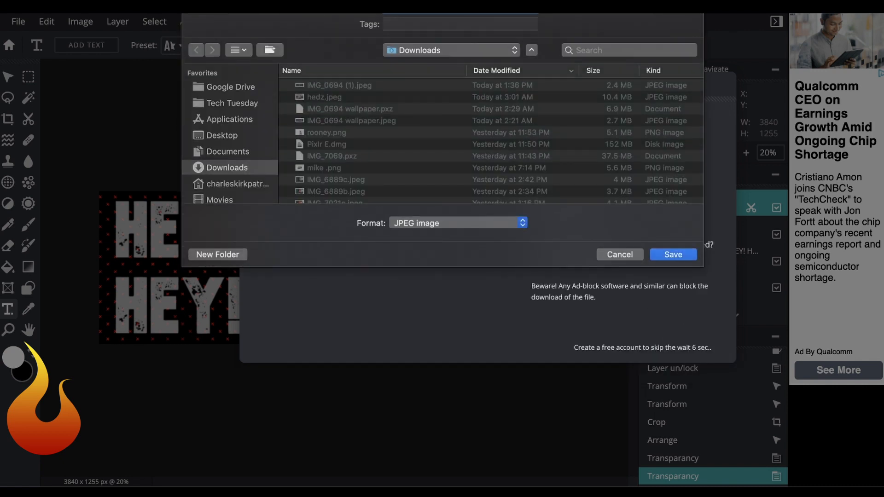
pyautogui.click(532, 63)
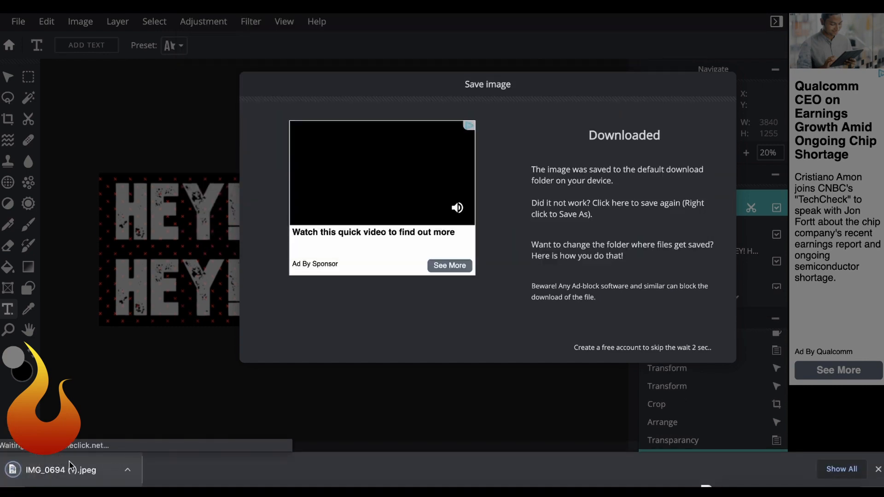
pyautogui.click(70, 471)
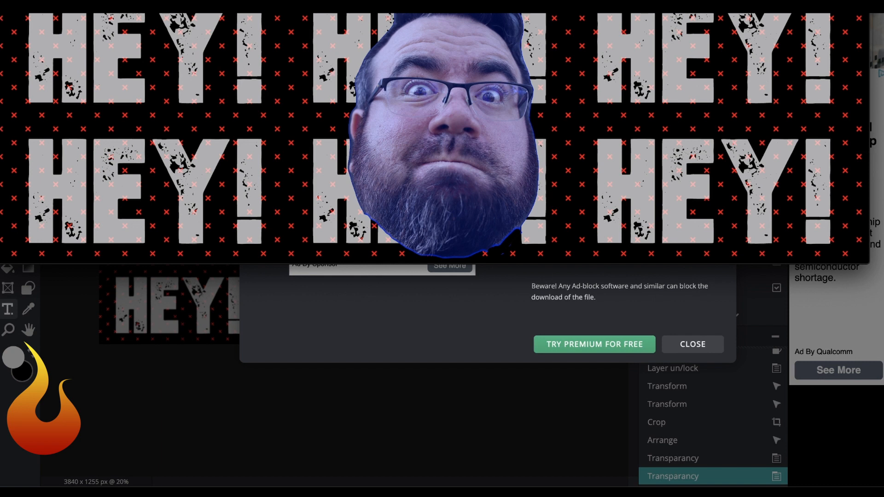
# Examine the exported banner at actual size and zoomed out to fit, and close the image viewer and the finished download dialog
pyautogui.click(187, 4)
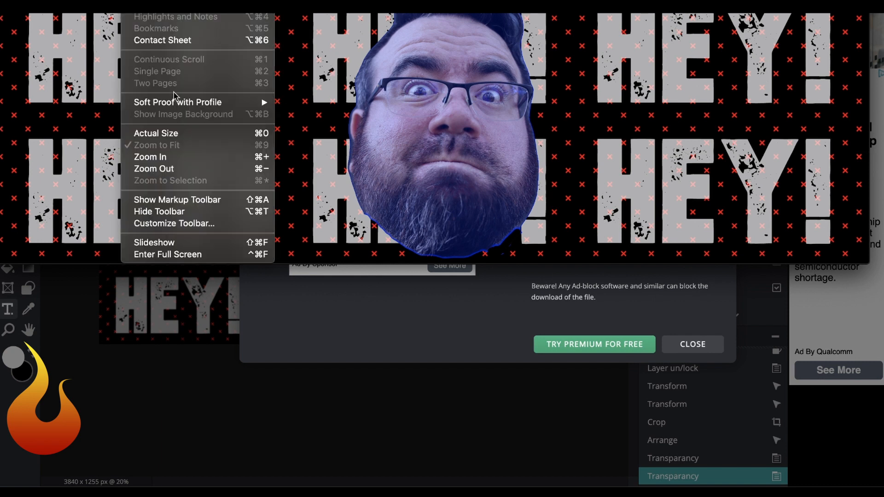
pyautogui.click(173, 133)
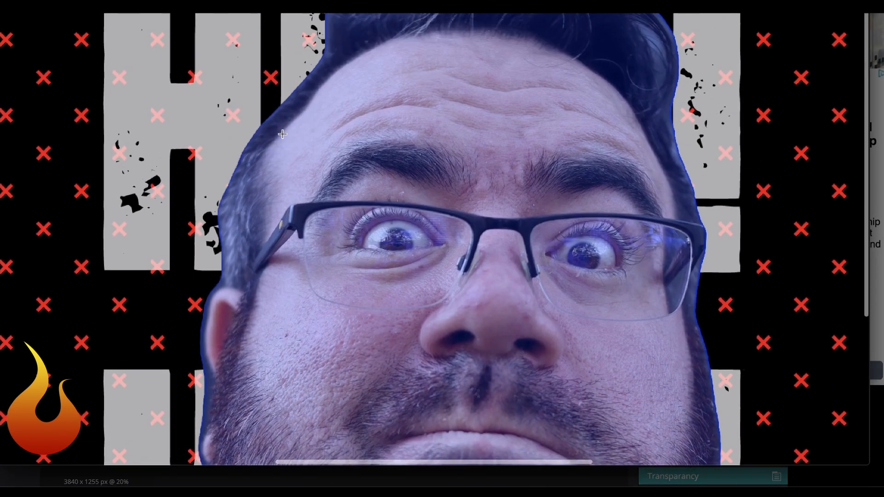
pyautogui.scroll(-3, 487, 221)
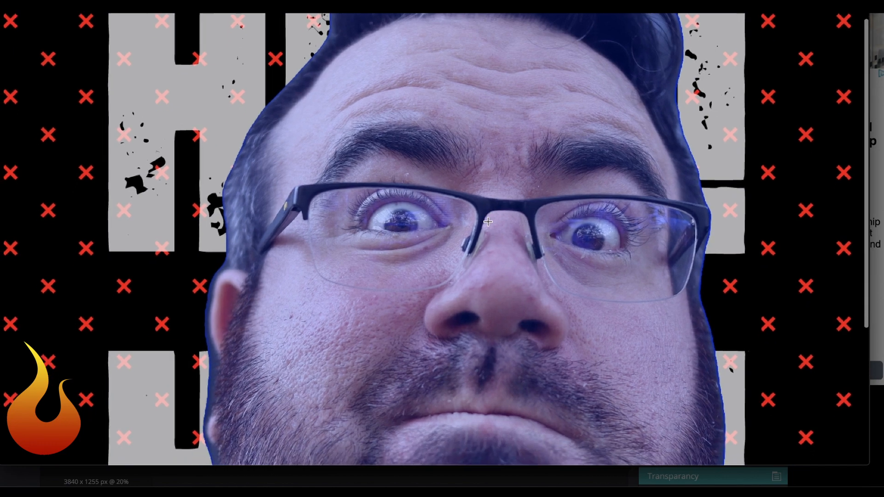
pyautogui.scroll(-10, 487, 221)
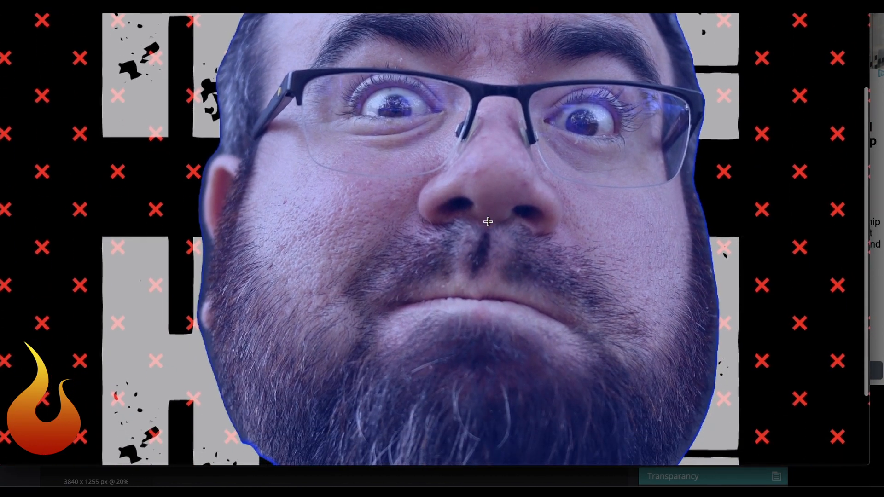
pyautogui.scroll(-1, 489, 222)
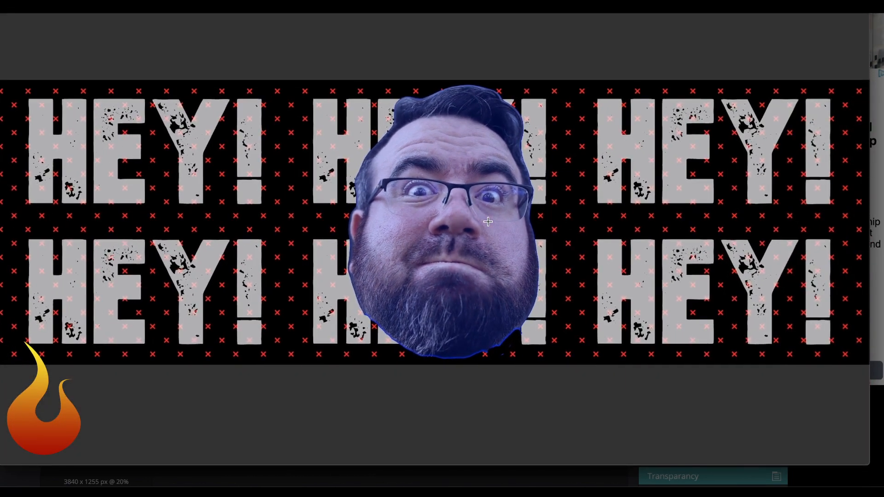
pyautogui.scroll(10, 488, 222)
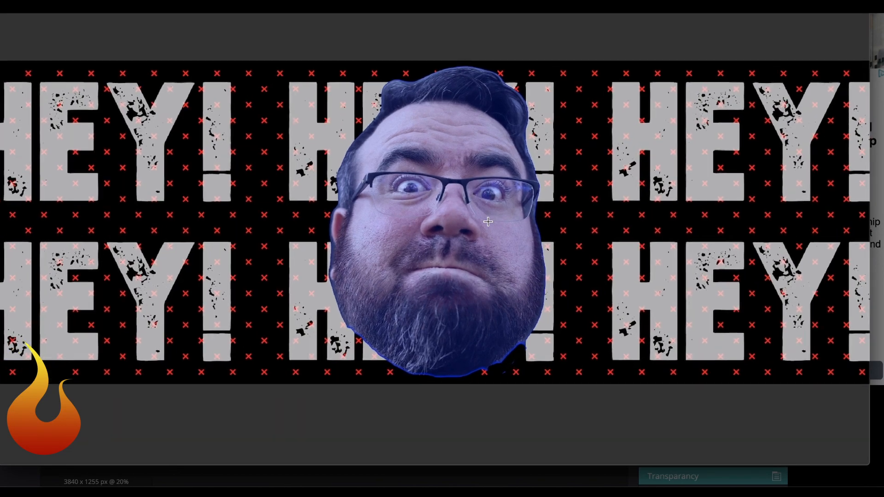
pyautogui.scroll(-10, 488, 222)
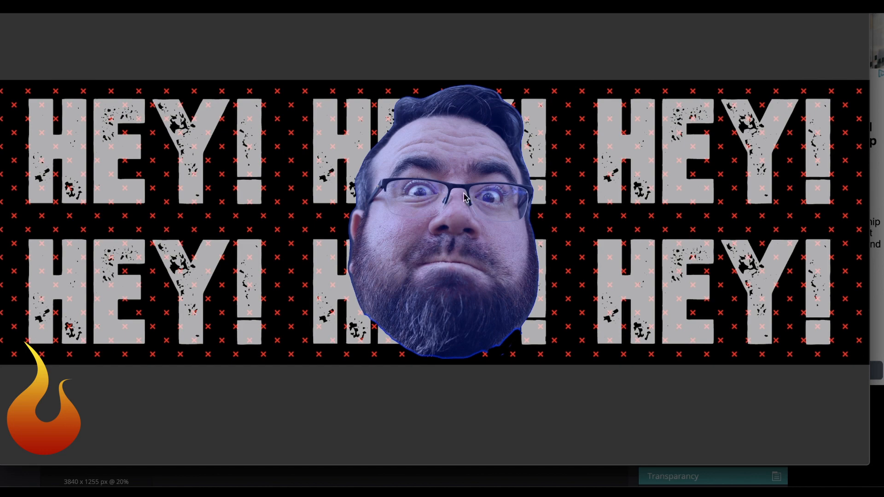
pyautogui.scroll(10, 469, 215)
pyautogui.scroll(-10, 469, 215)
pyautogui.press('super+q')
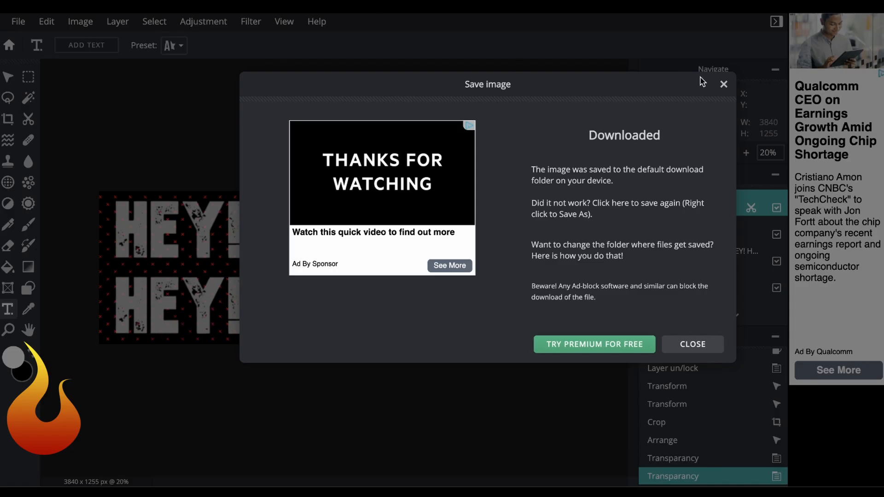
pyautogui.click(723, 85)
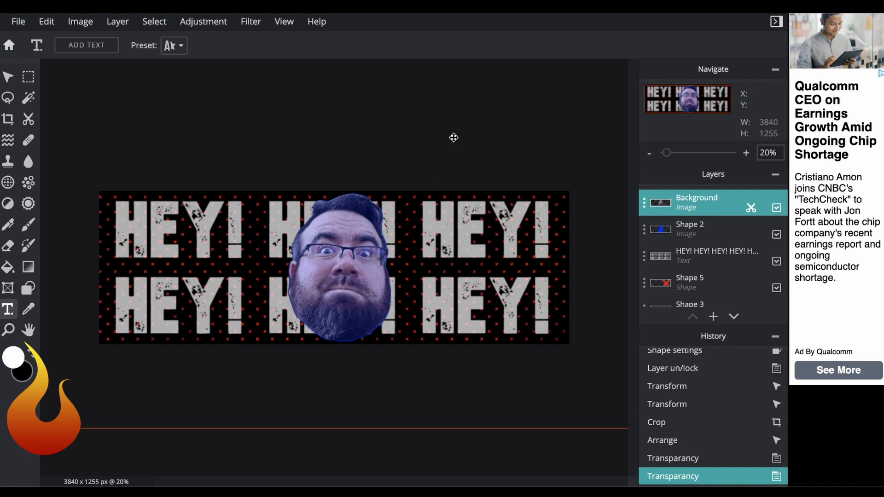
# Review the PXZ project format and its Non-destructive option for saving the banner, and cancel the save
pyautogui.click(12, 21)
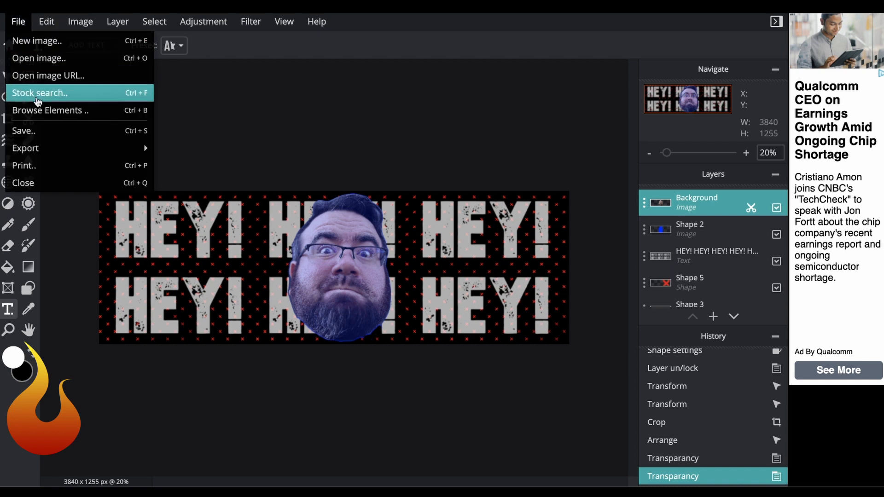
pyautogui.click(35, 134)
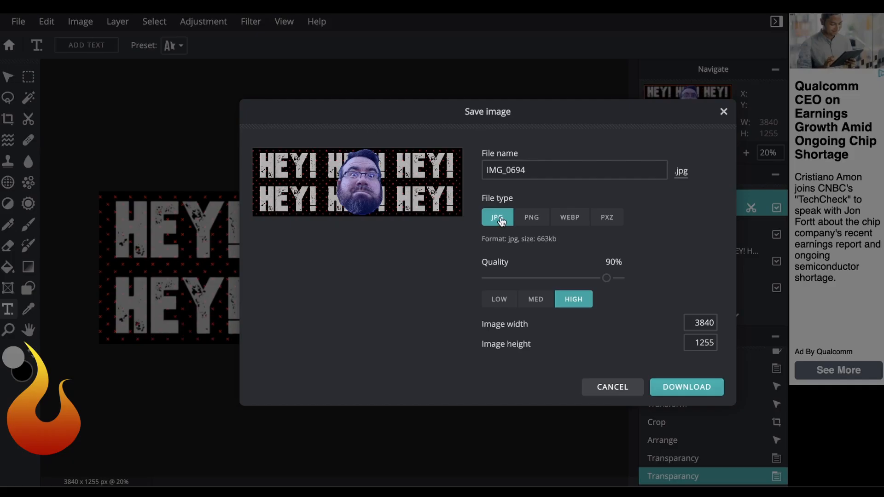
pyautogui.click(609, 221)
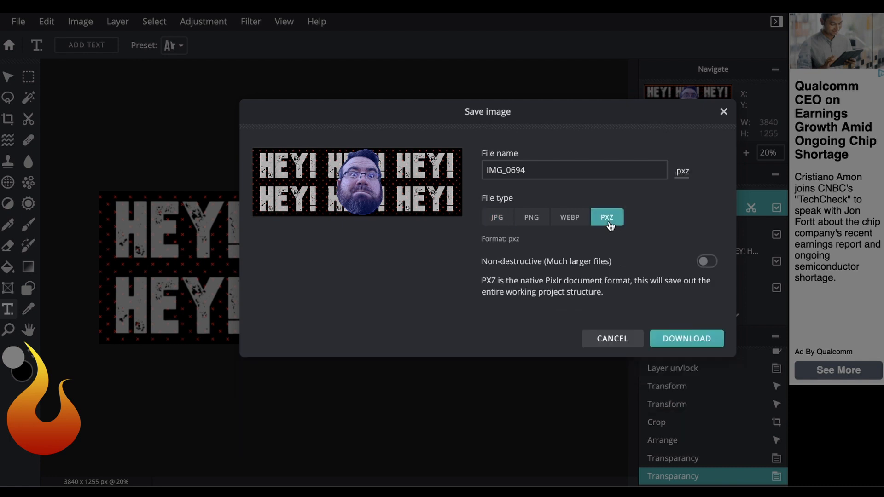
pyautogui.click(706, 265)
pyautogui.click(614, 339)
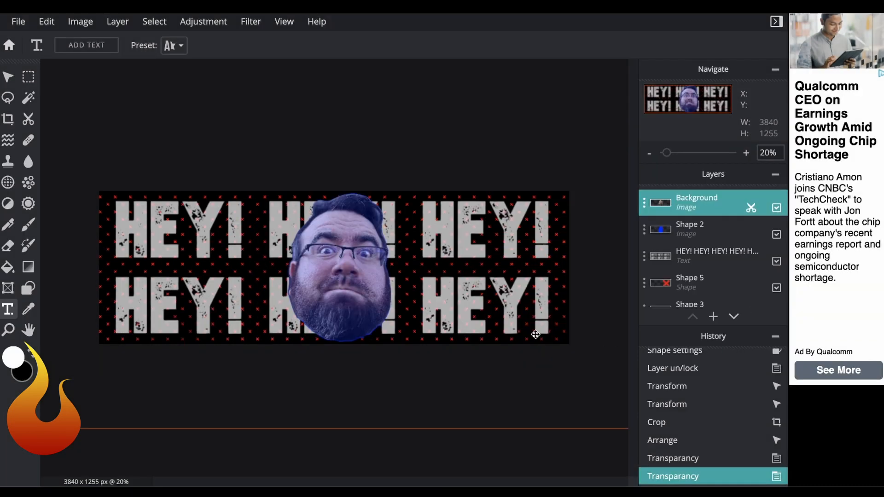